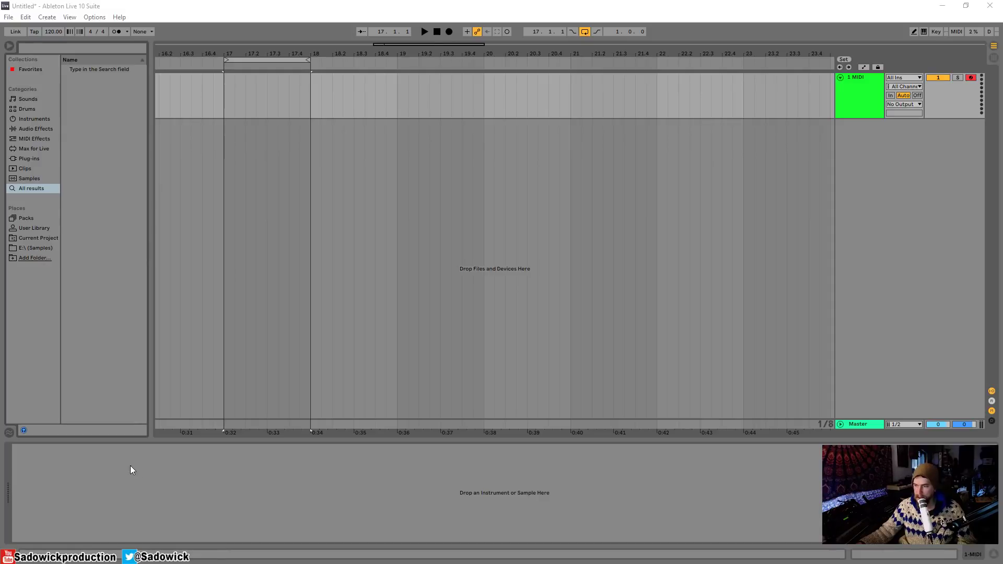
# Load the Serum instrument onto the empty MIDI track and close its plug-in window.
pyautogui.click(261, 502)
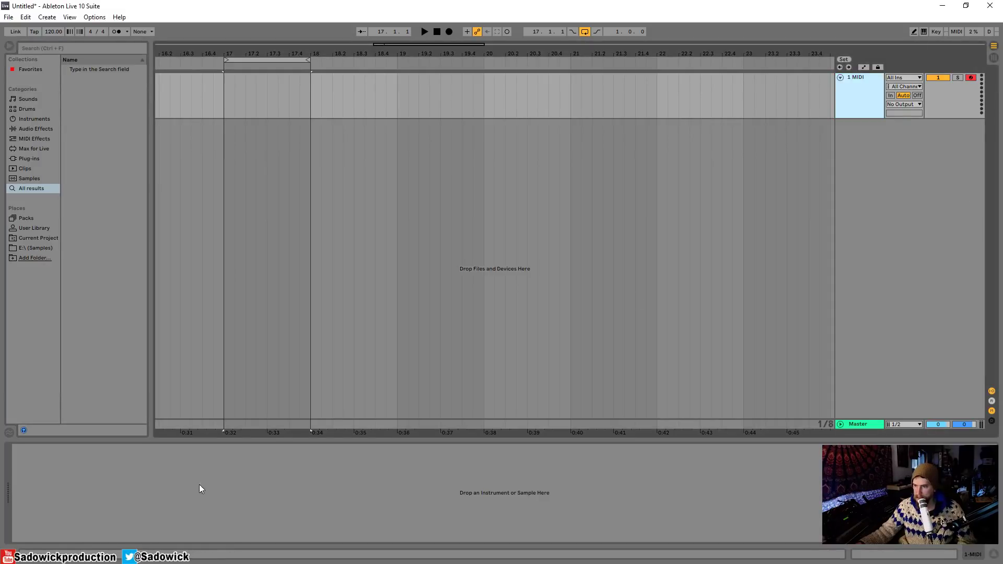
pyautogui.rightClick(95, 487)
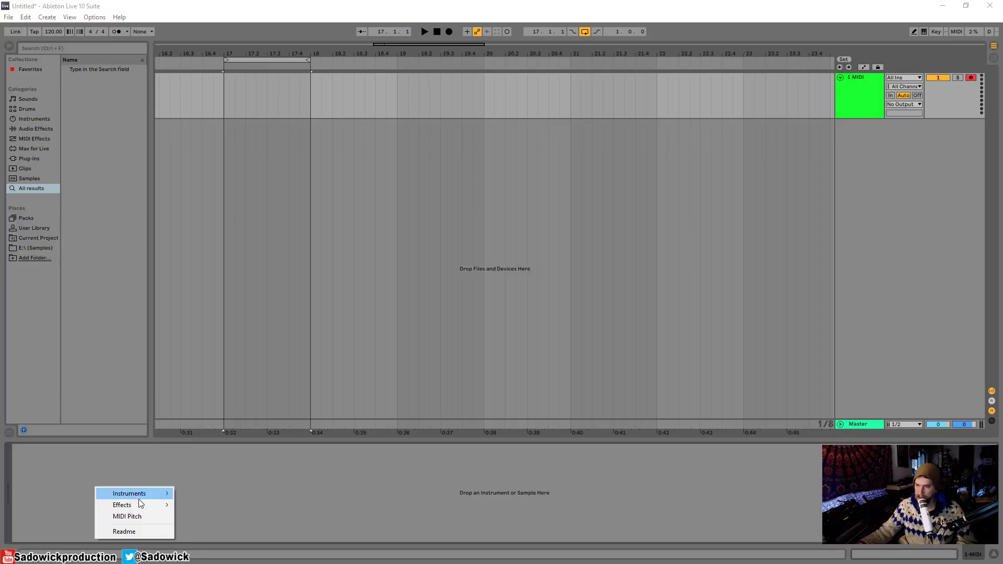
pyautogui.moveTo(140, 498)
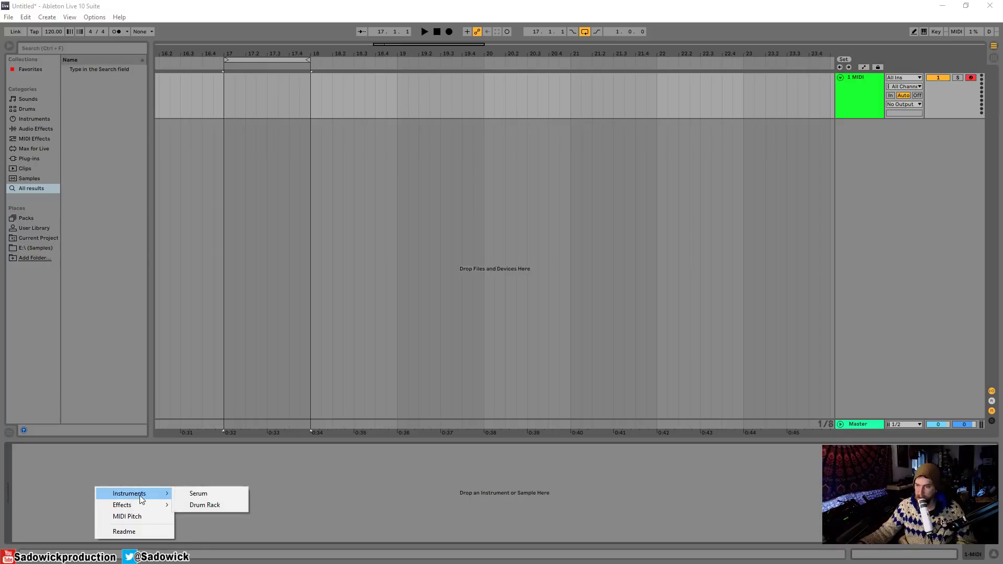
pyautogui.click(199, 494)
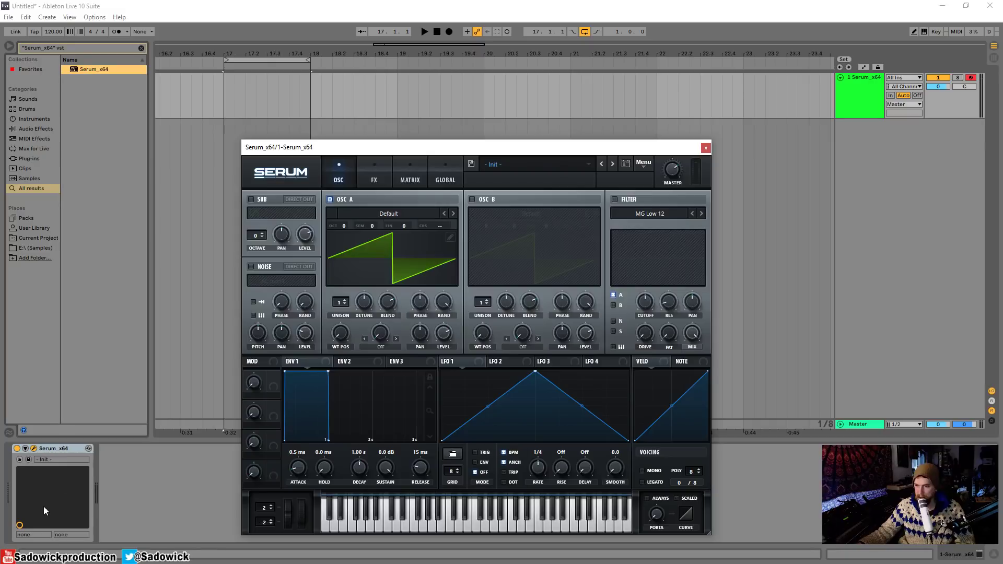
pyautogui.click(705, 148)
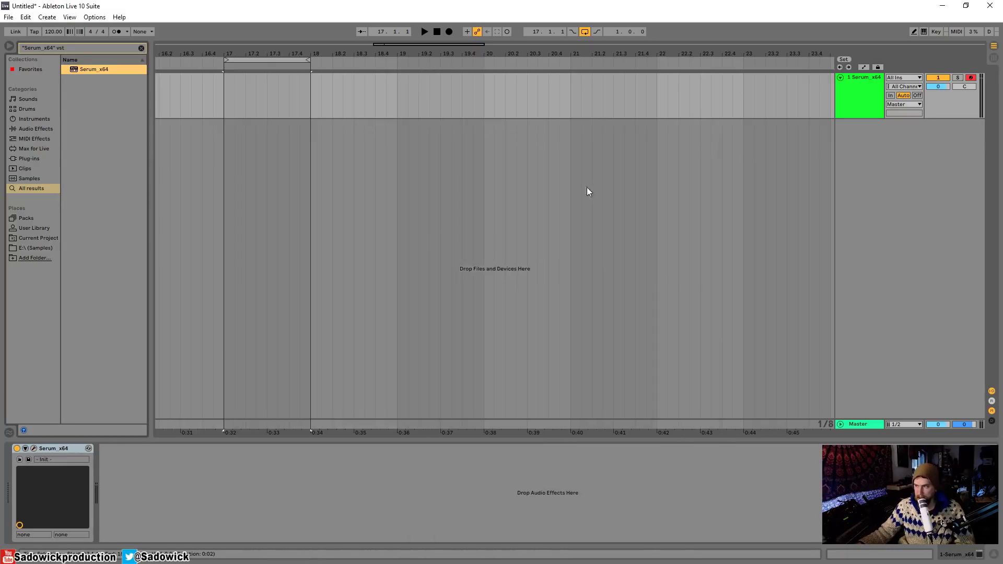
# Delete Serum from the track, clear the browser search and show the E:\ (Samples) folder.
pyautogui.click(57, 448)
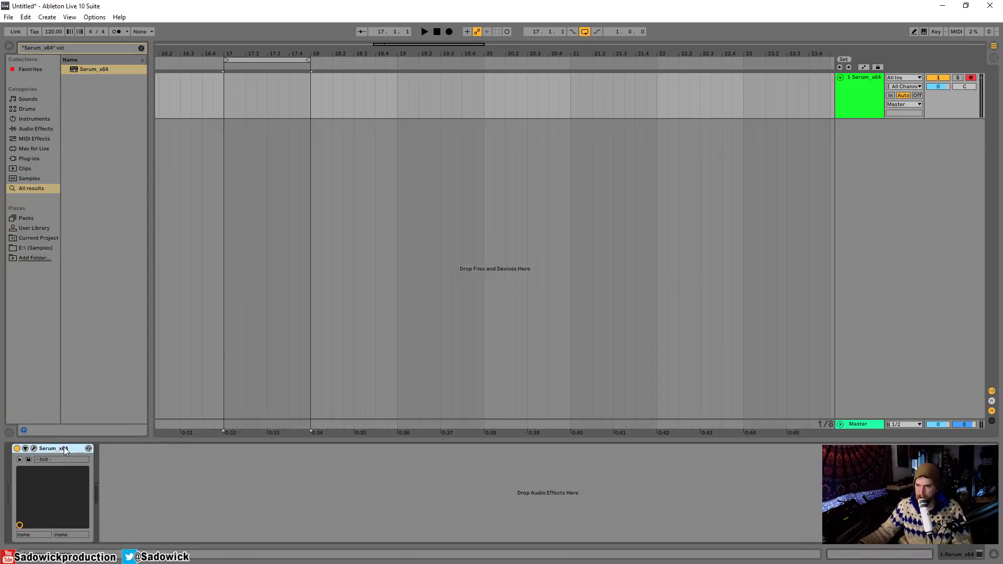
pyautogui.press('Delete')
pyautogui.click(141, 48)
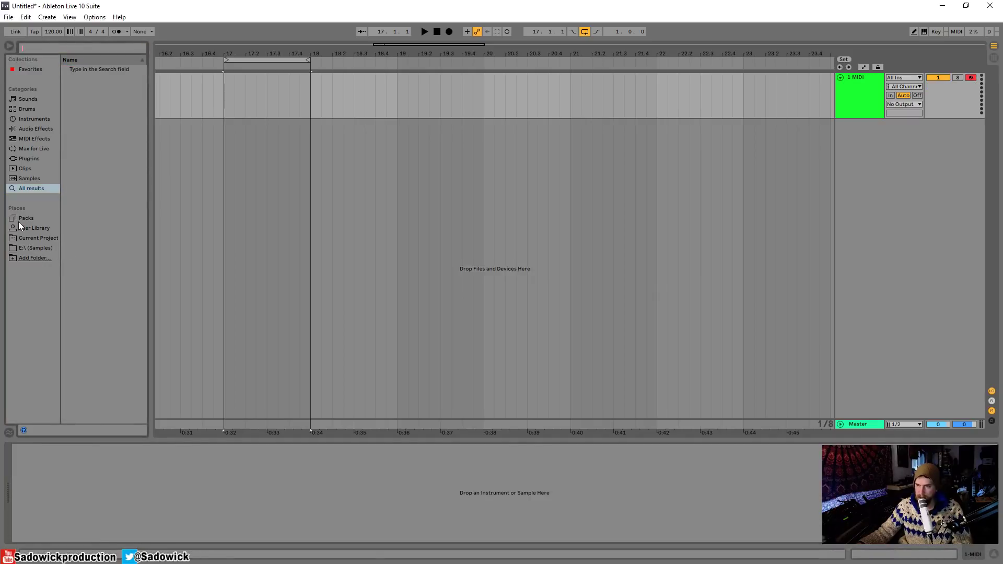
pyautogui.click(36, 248)
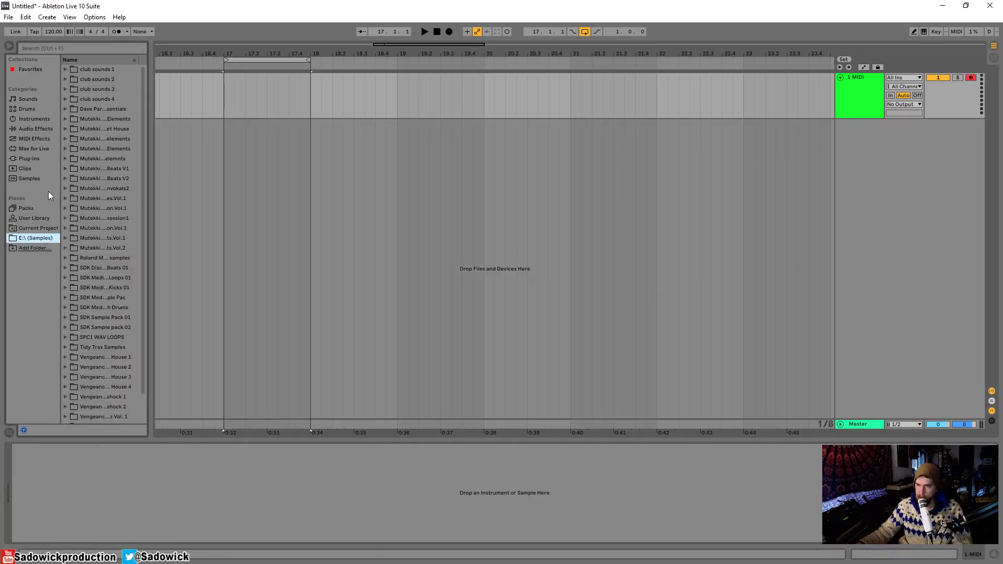
# Load Serum onto the MIDI track, clear the browser search and close the plug-in window.
pyautogui.rightClick(93, 485)
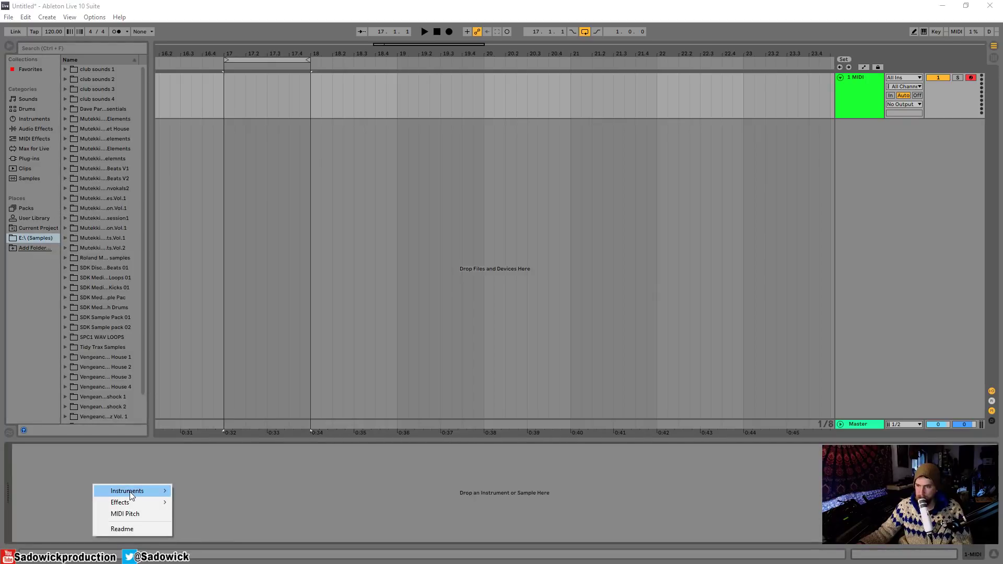
pyautogui.moveTo(130, 490)
pyautogui.click(217, 488)
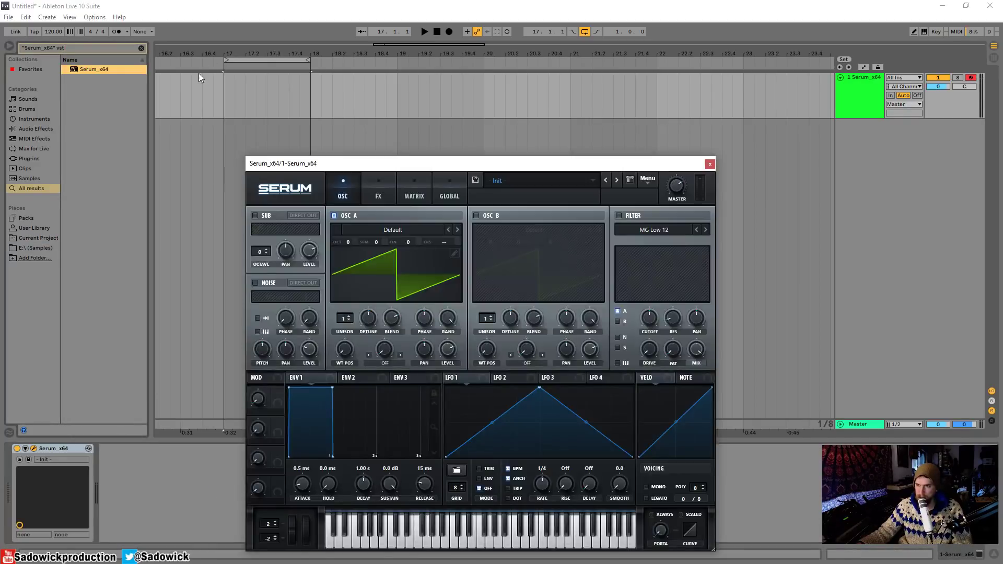
pyautogui.click(142, 48)
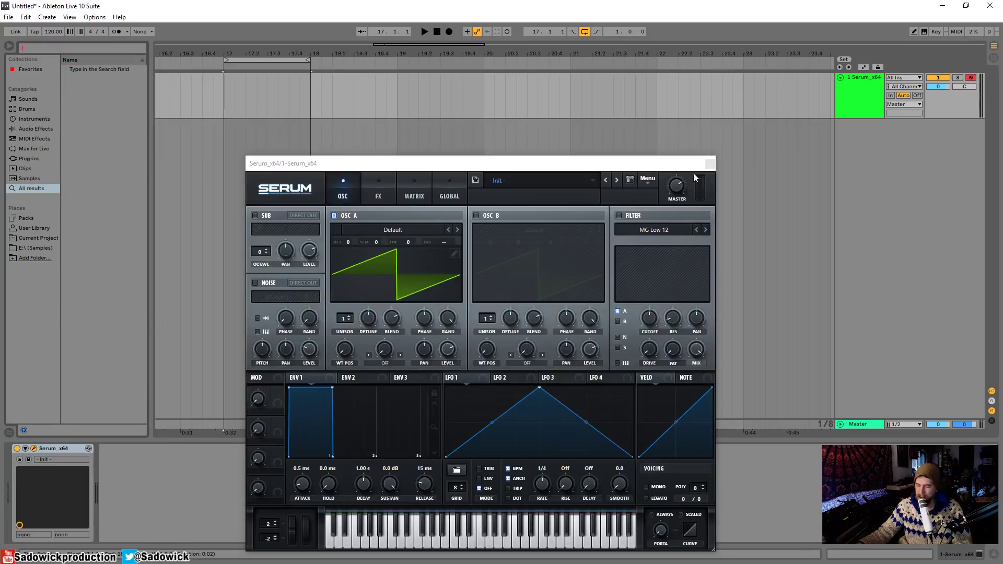
pyautogui.click(712, 163)
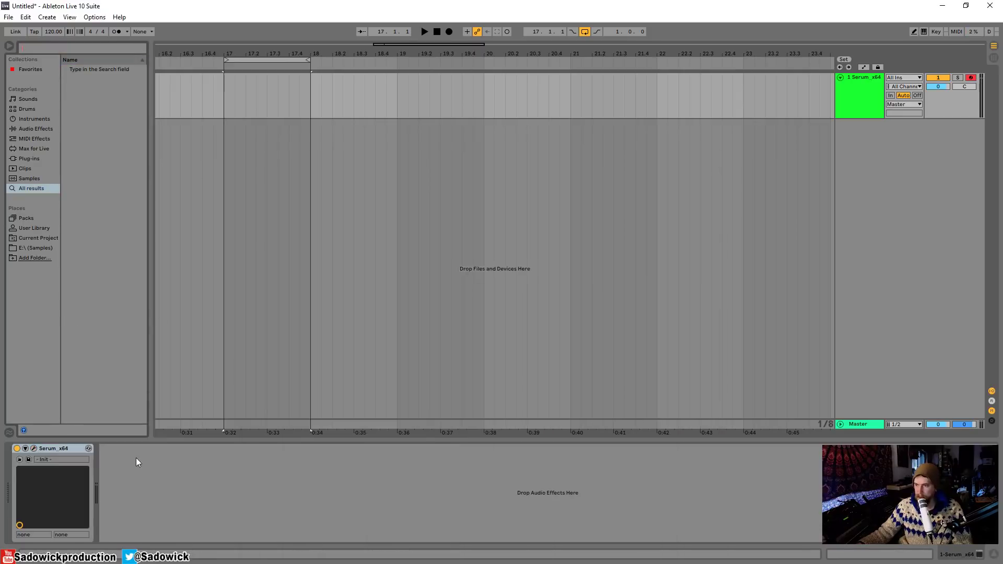
# Show the plug-ins in the browser and bring the menuconfig file in Notepad into view beside the list.
pyautogui.click(52, 453)
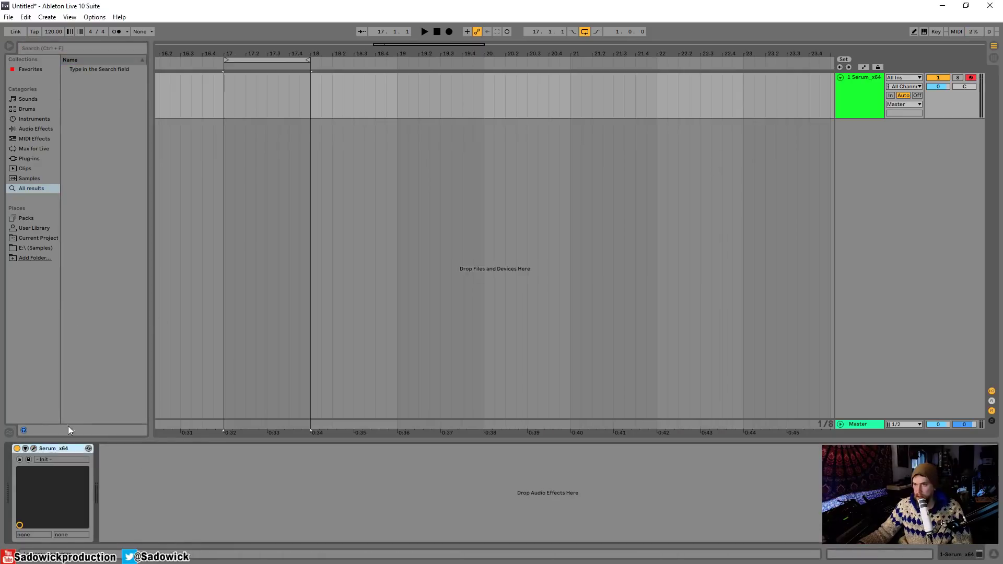
pyautogui.click(28, 159)
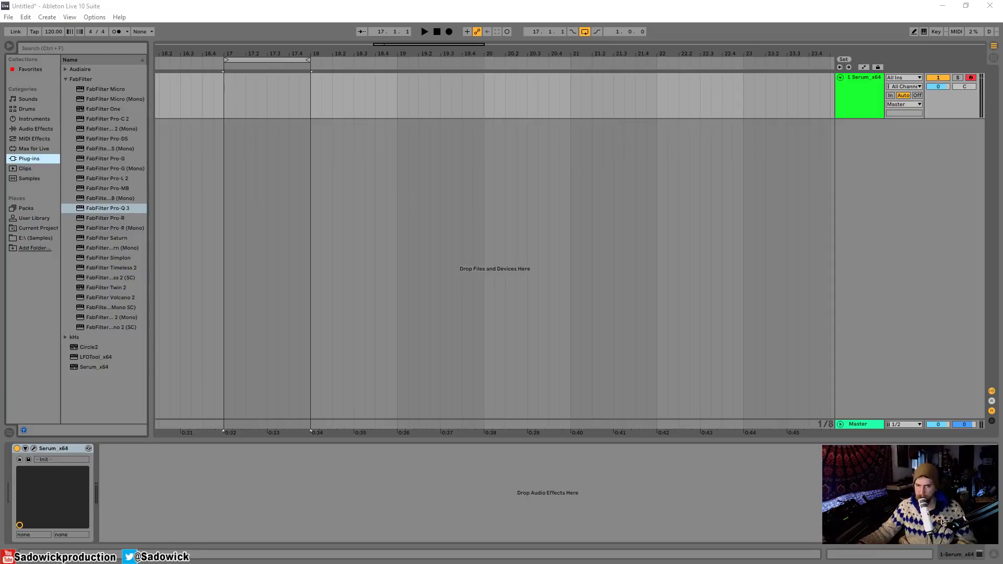
pyautogui.moveTo(0, 107); pyautogui.dragTo(271, 103)
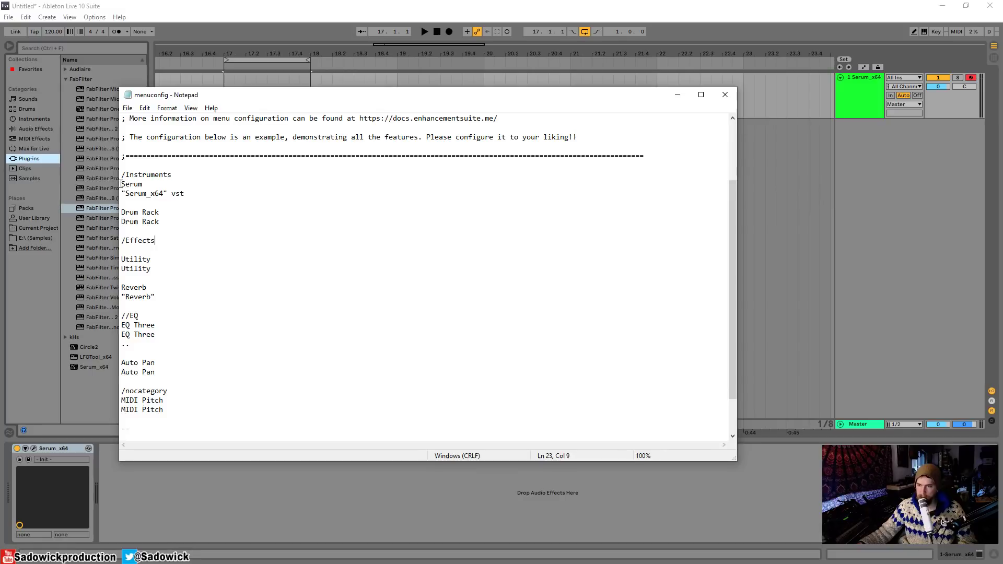
# Examine the Serum and Drum Rack entries and the /Instruments, /Effects and //EQ category lines in menuconfig.
pyautogui.moveTo(120, 184)
pyautogui.mouseDown()
pyautogui.moveTo(146, 184)
pyautogui.moveTo(123, 194)
pyautogui.moveTo(187, 195)
pyautogui.moveTo(127, 183)
pyautogui.mouseUp()
pyautogui.click(149, 184)
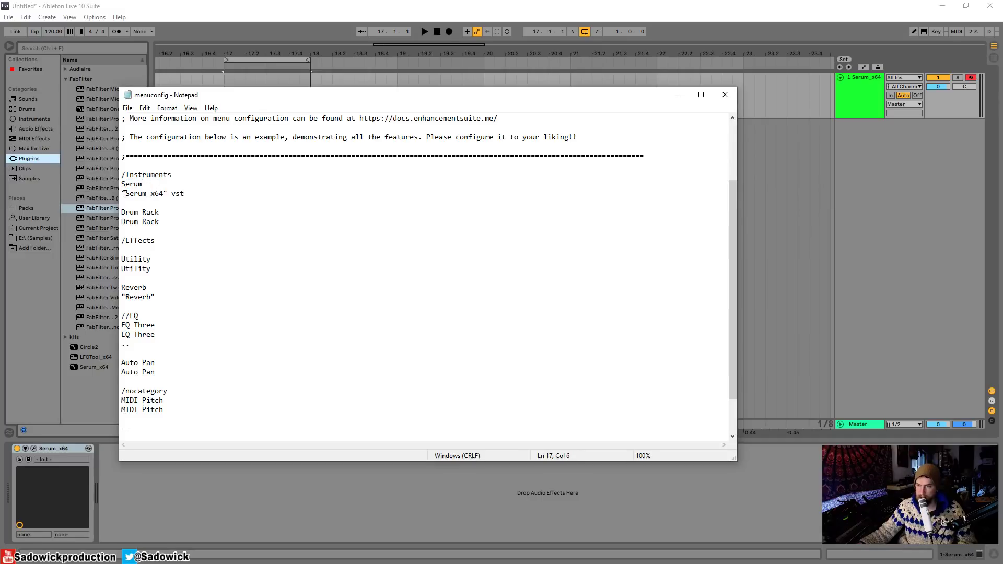
pyautogui.moveTo(125, 194); pyautogui.dragTo(144, 213)
pyautogui.click(164, 222)
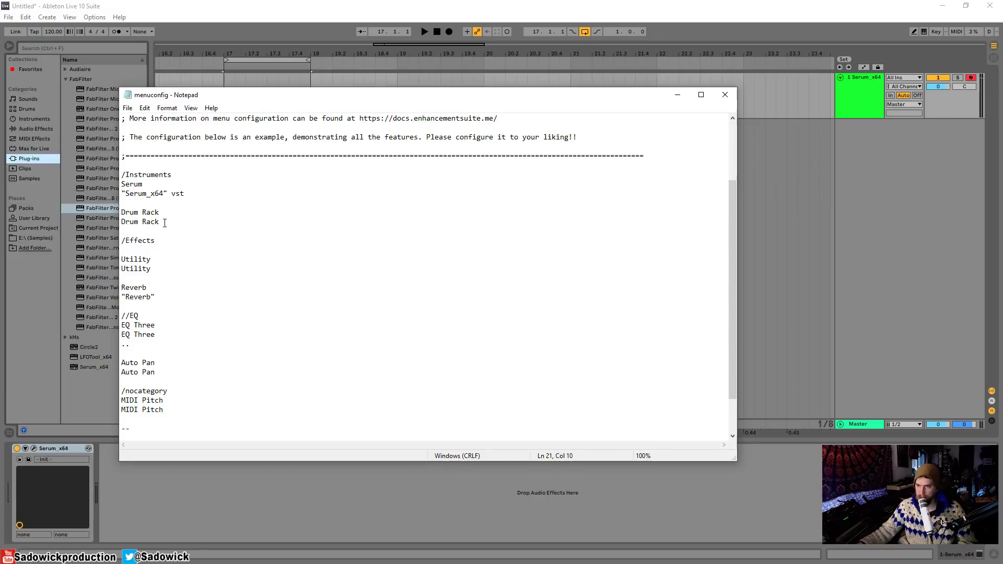
pyautogui.moveTo(121, 174); pyautogui.dragTo(173, 172)
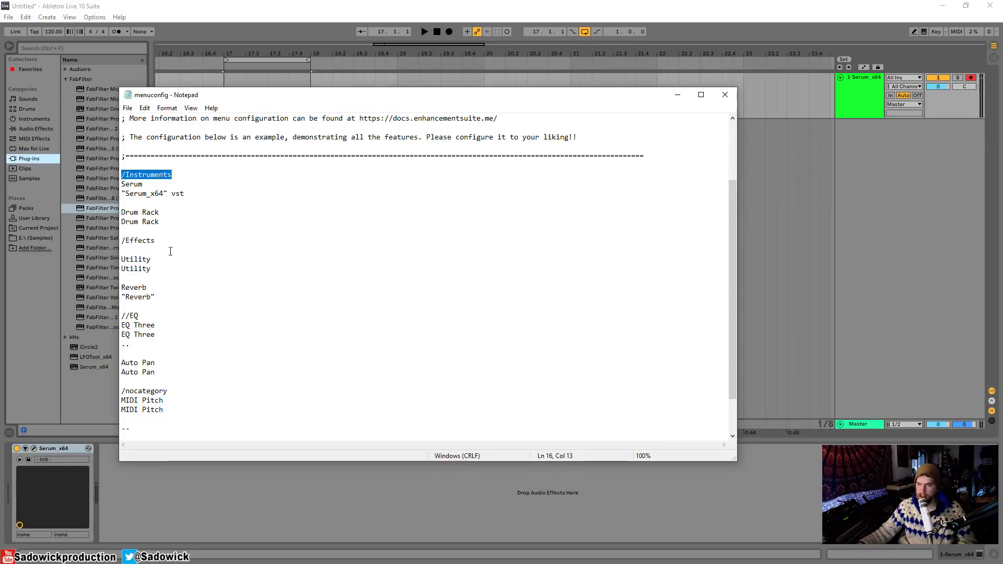
pyautogui.moveTo(162, 242); pyautogui.dragTo(120, 241)
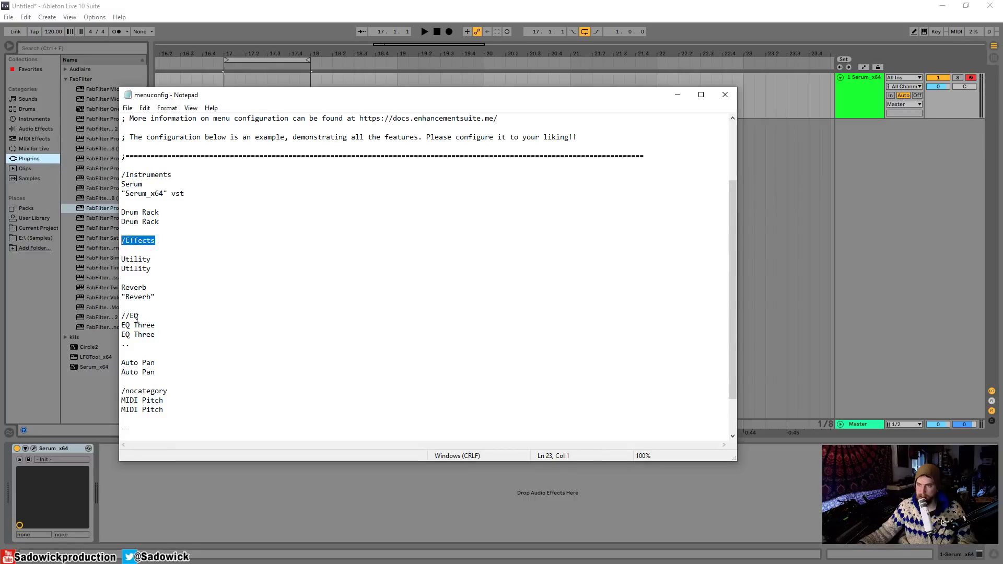
pyautogui.moveTo(139, 316); pyautogui.dragTo(122, 316)
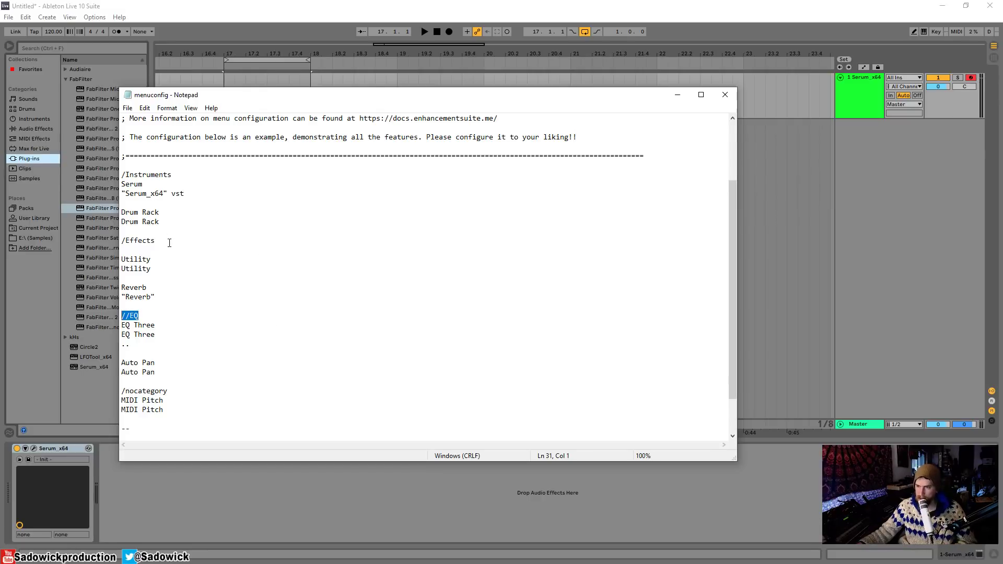
# Add the line FabFilter Pro-Q 3 below the /Effects category in menuconfig, separated by blank lines, keeping the browser's plug-in names visible.
pyautogui.click(153, 249)
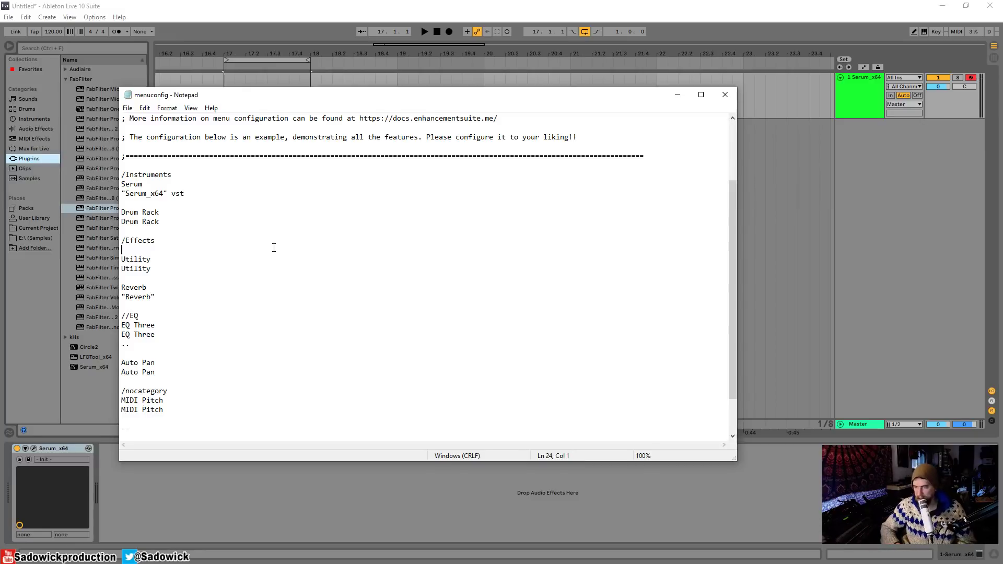
pyautogui.press('Return')
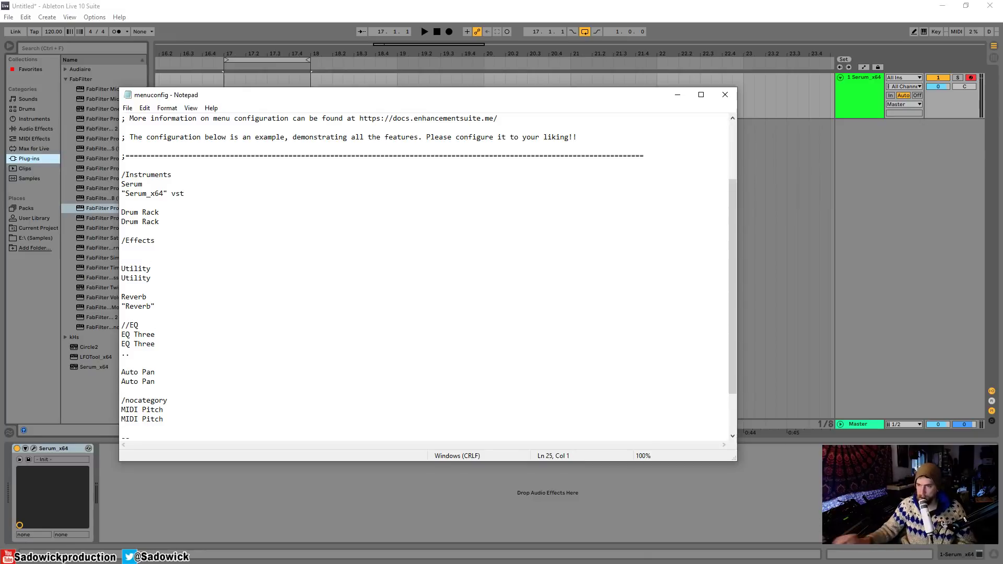
pyautogui.moveTo(323, 99); pyautogui.dragTo(429, 86)
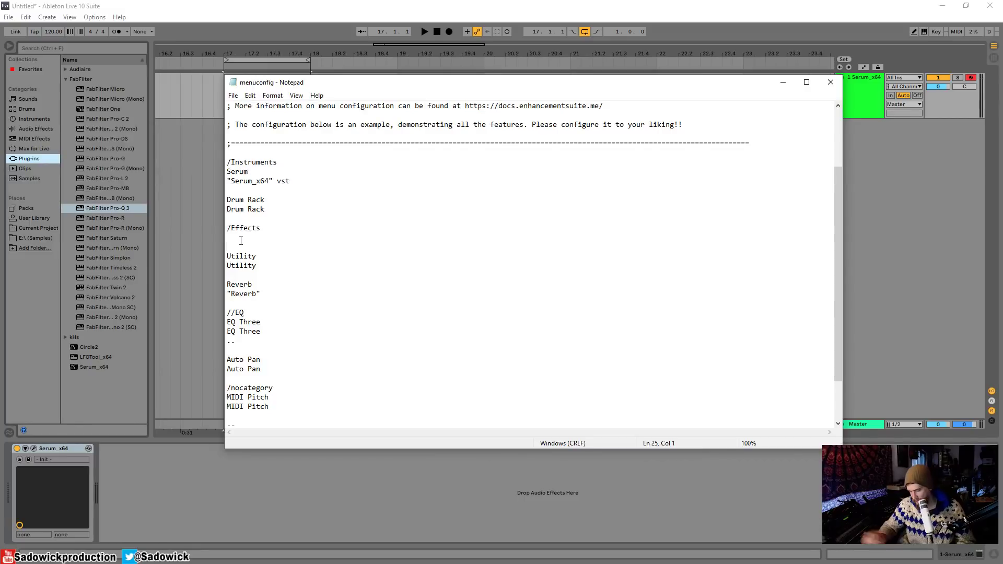
pyautogui.press('Return')
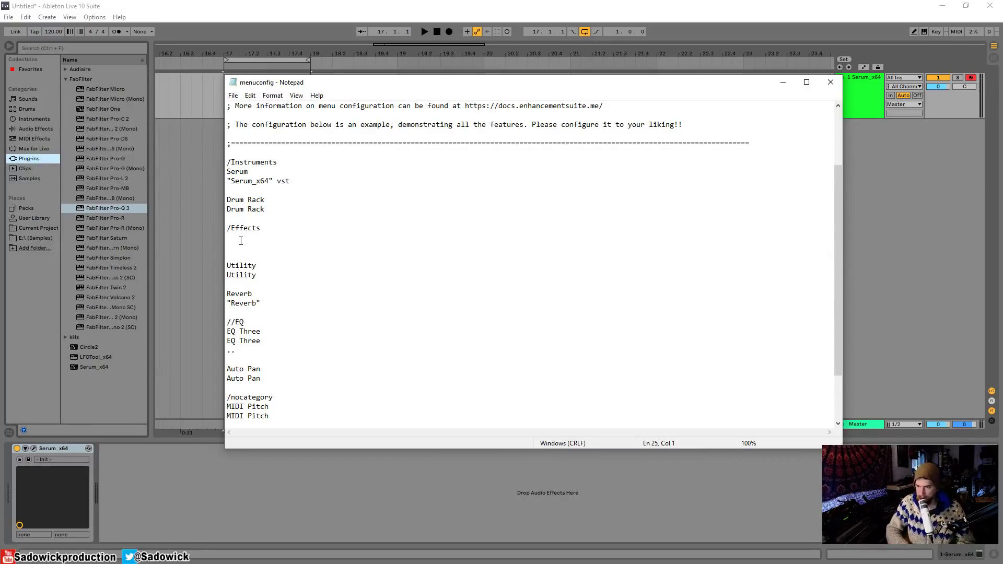
pyautogui.write('FabFilter')
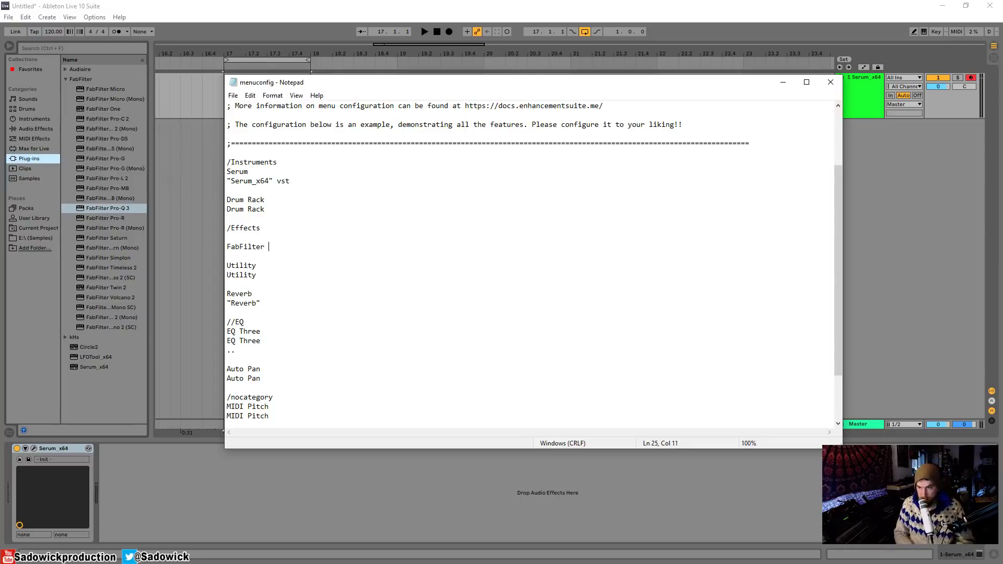
pyautogui.write(' Pro-Q ')
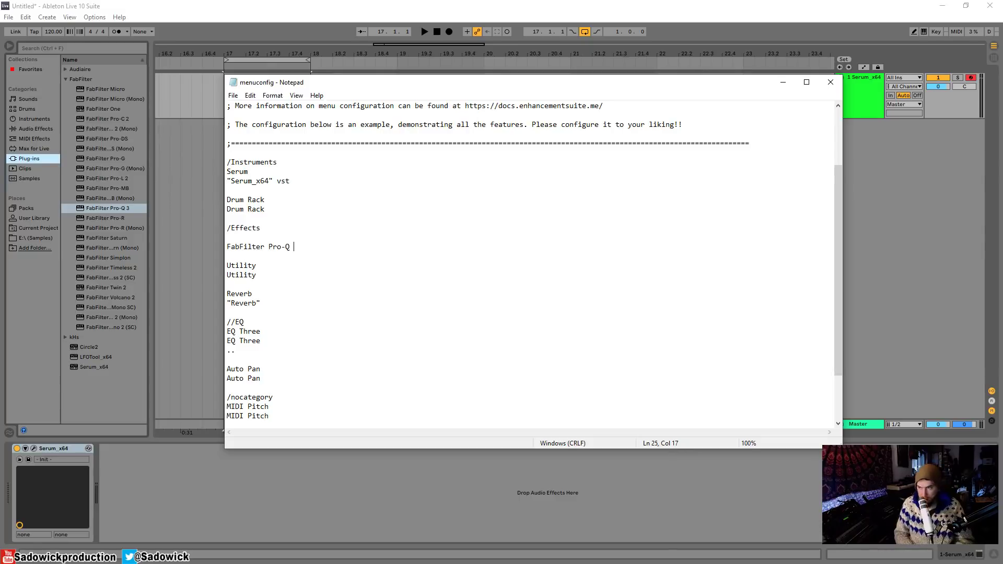
pyautogui.write('3')
# Copy the FabFilter Pro-Q 3 name into a new line beneath it, written as "FabFilter Pro-Q 3" vst.
pyautogui.moveTo(308, 246); pyautogui.dragTo(221, 244)
pyautogui.hotkey('ctrl', 'c')
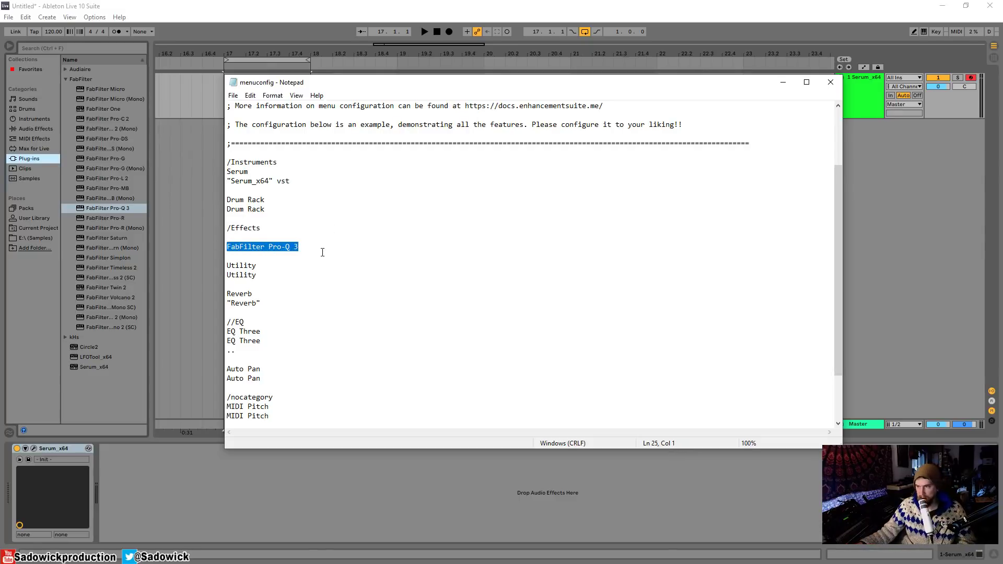
pyautogui.click(320, 248)
pyautogui.press('Return')
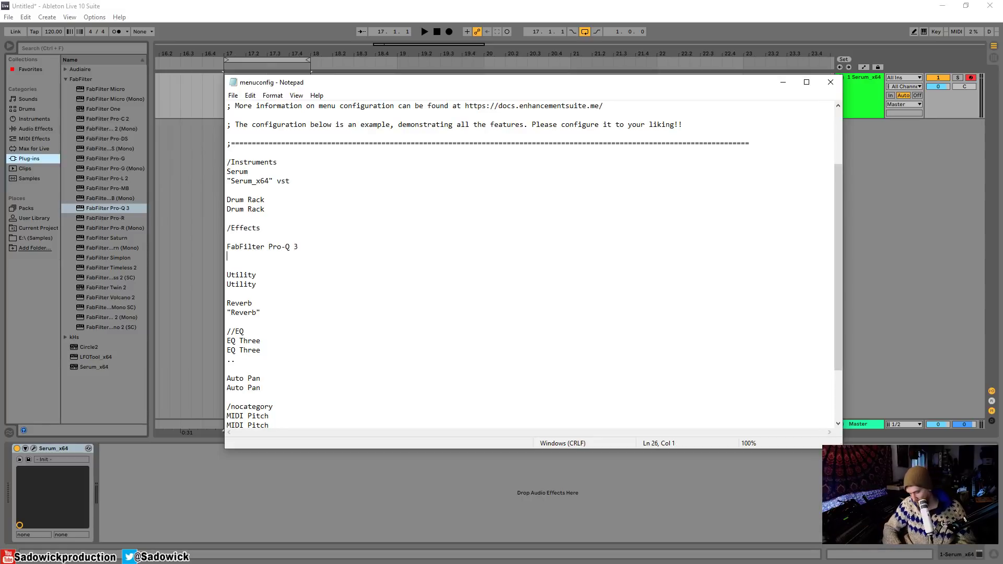
pyautogui.write('"')
pyautogui.hotkey('ctrl', 'v')
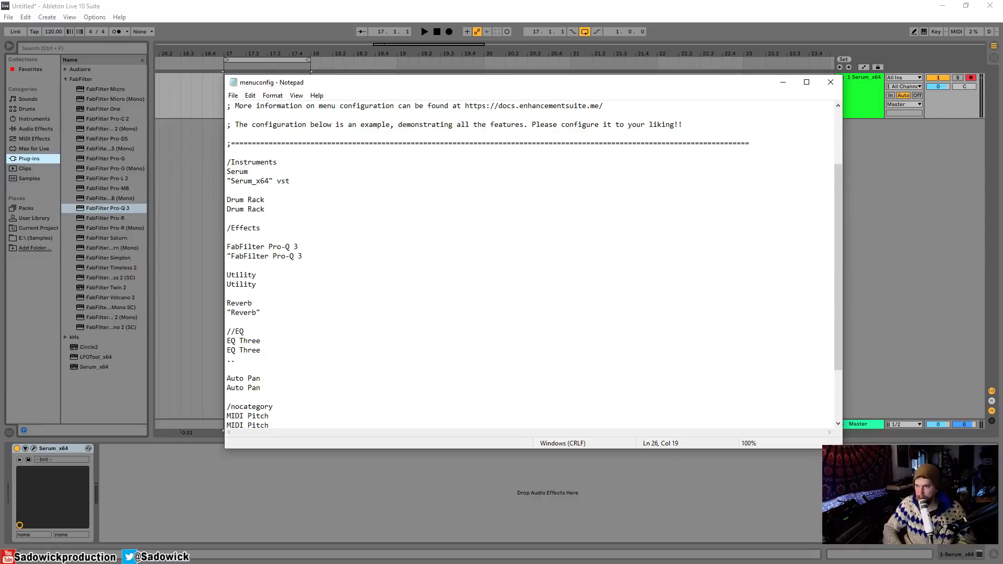
pyautogui.write('" v')
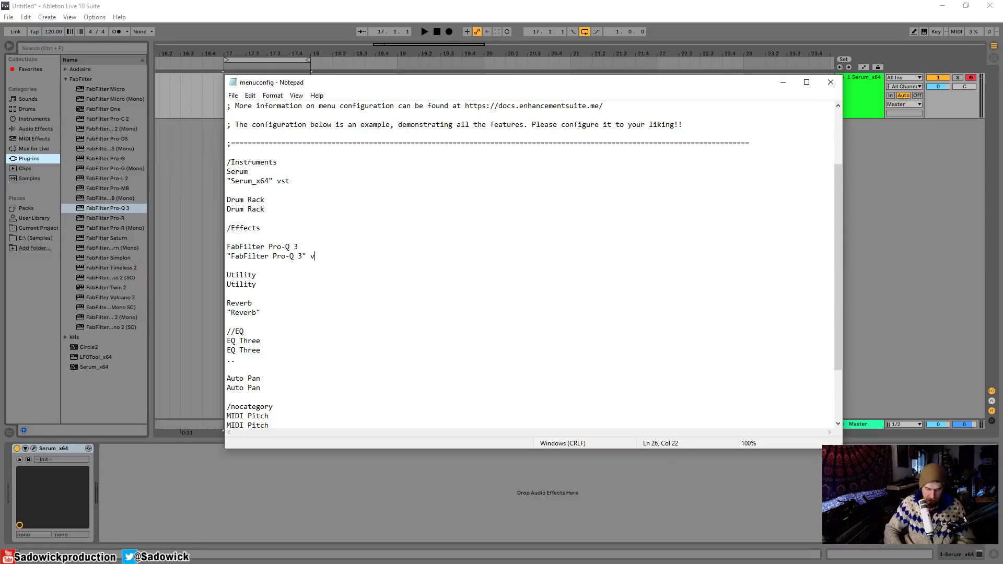
pyautogui.write('st')
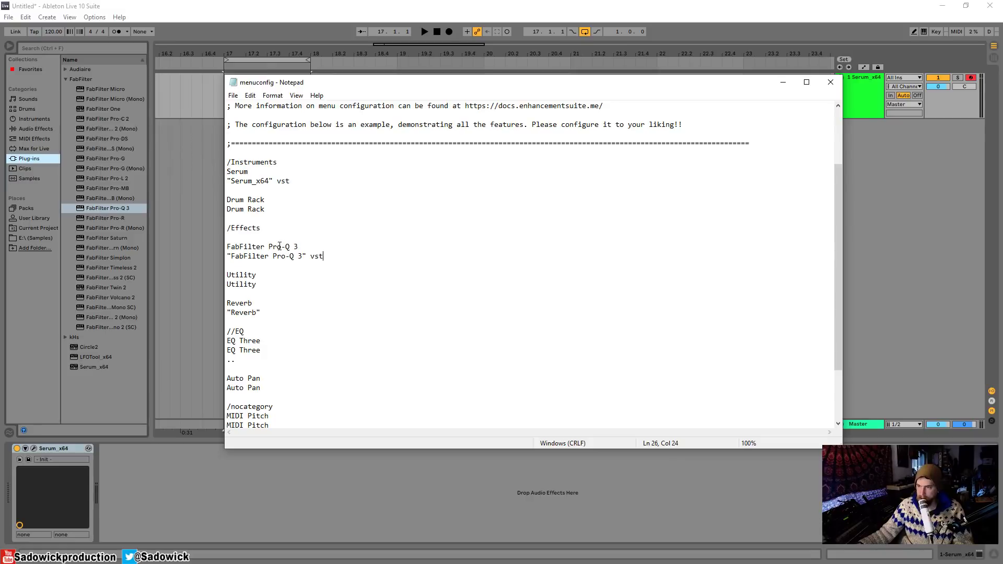
# Shorten the new entry's display name to Pro-Q 3, keeping a blank line below /Effects.
pyautogui.moveTo(270, 248); pyautogui.dragTo(227, 238)
pyautogui.press('BackSpace')
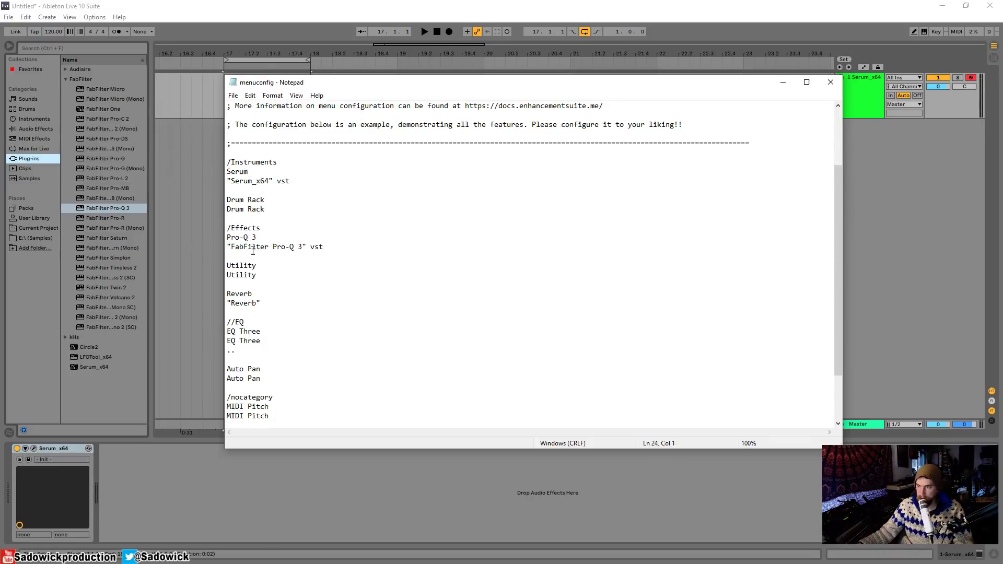
pyautogui.press('Return')
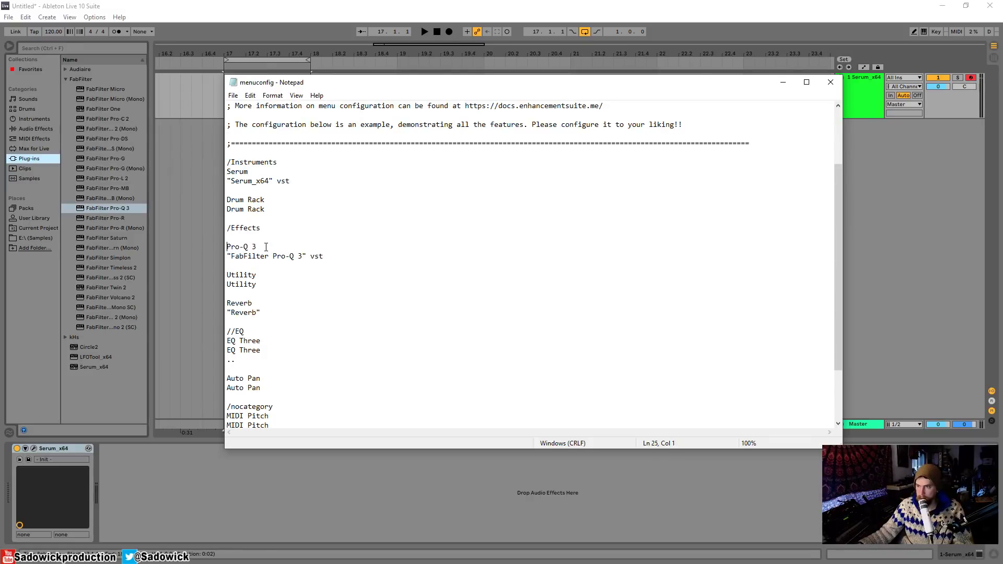
# Save the menuconfig file and switch back to Ableton Live.
pyautogui.click(233, 95)
pyautogui.click(249, 130)
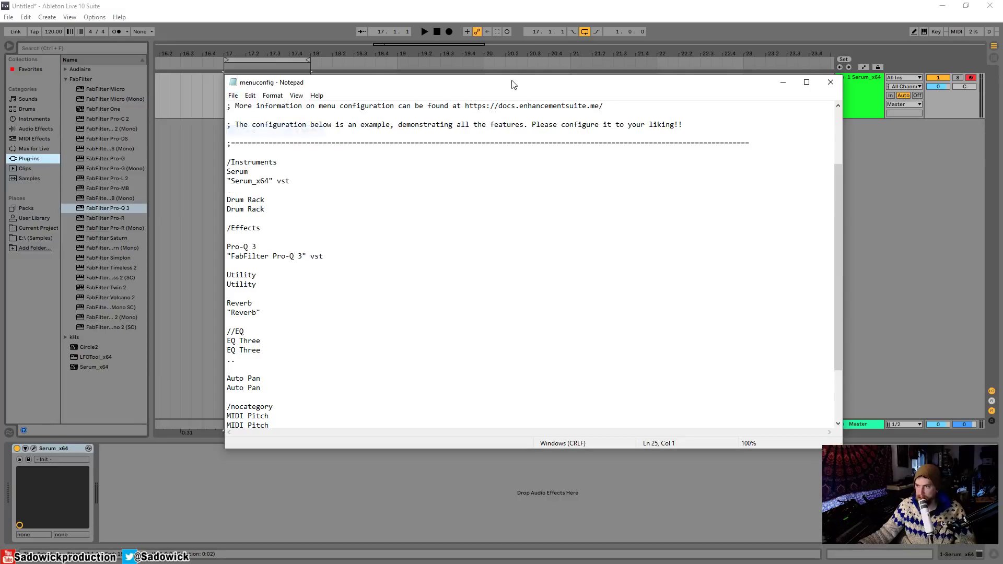
pyautogui.hotkey('alt', 'Tab')
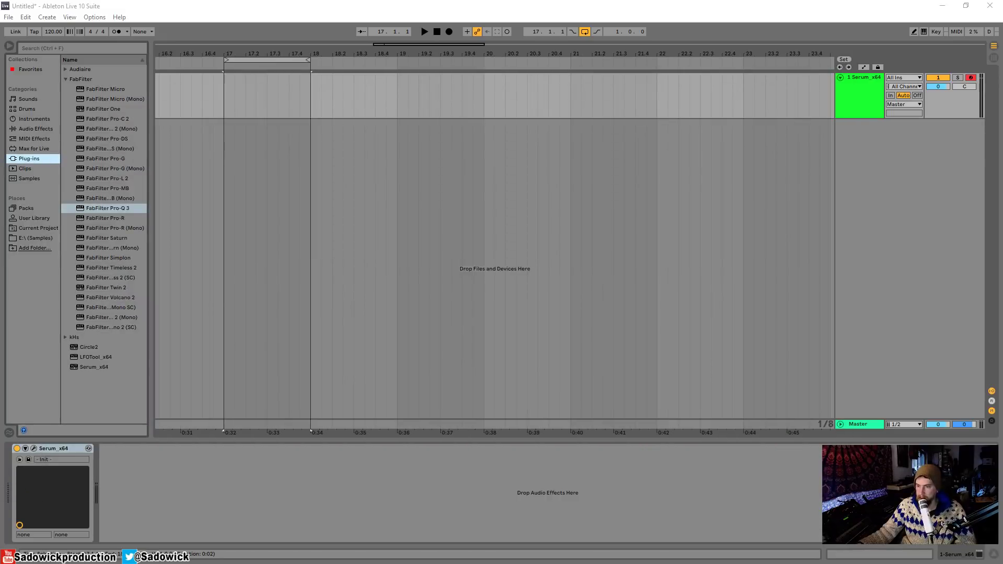
# Show the Samples category in the browser and add Pro-Q 3 after Serum_x64 from the custom device menu's Effects category.
pyautogui.click(149, 482)
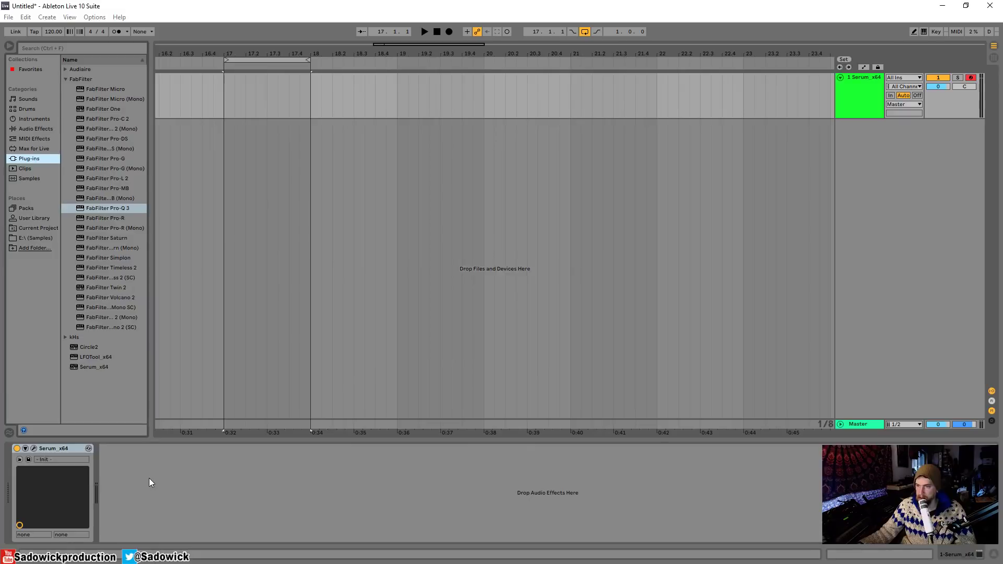
pyautogui.click(28, 179)
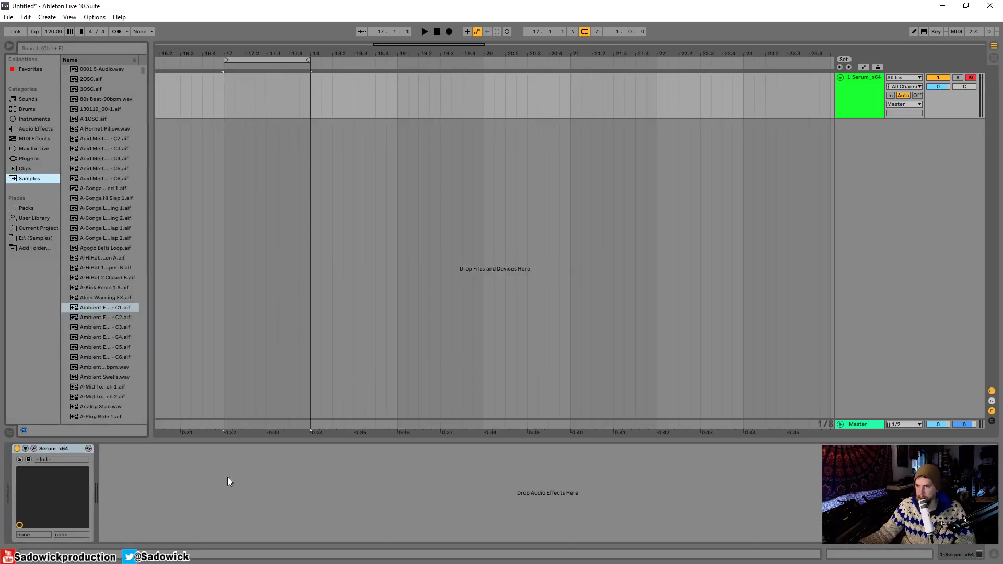
pyautogui.rightClick(143, 485)
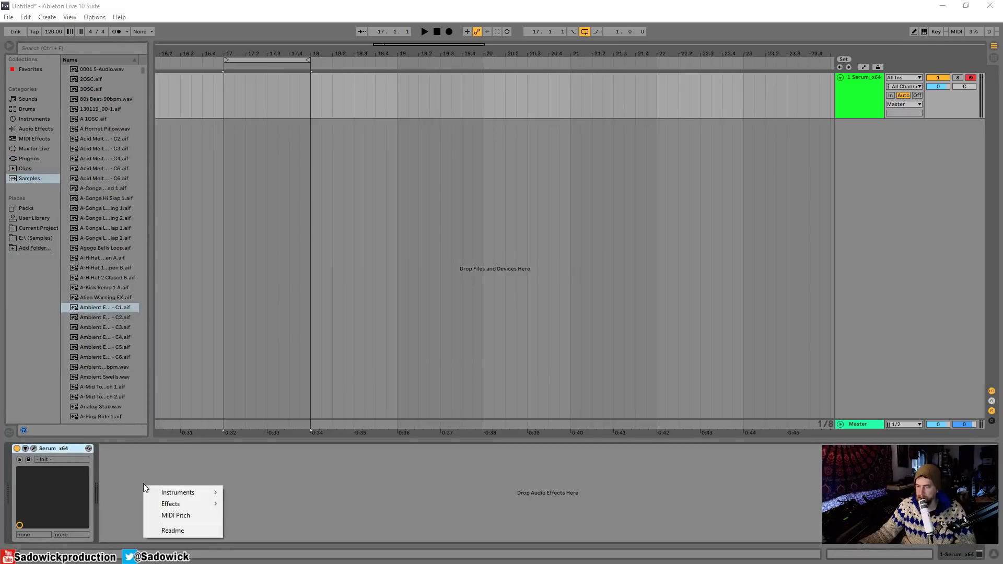
pyautogui.moveTo(193, 504)
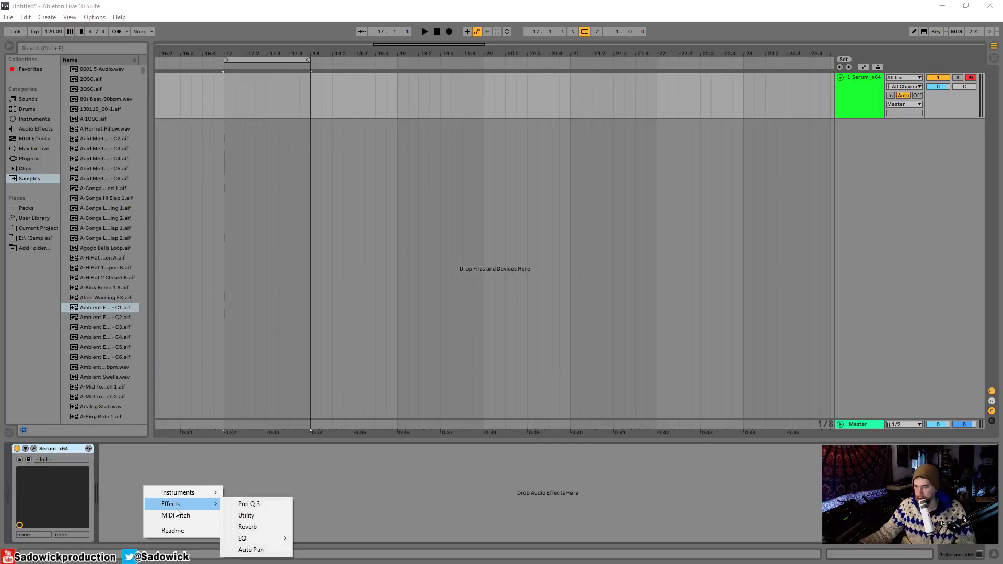
pyautogui.click(255, 505)
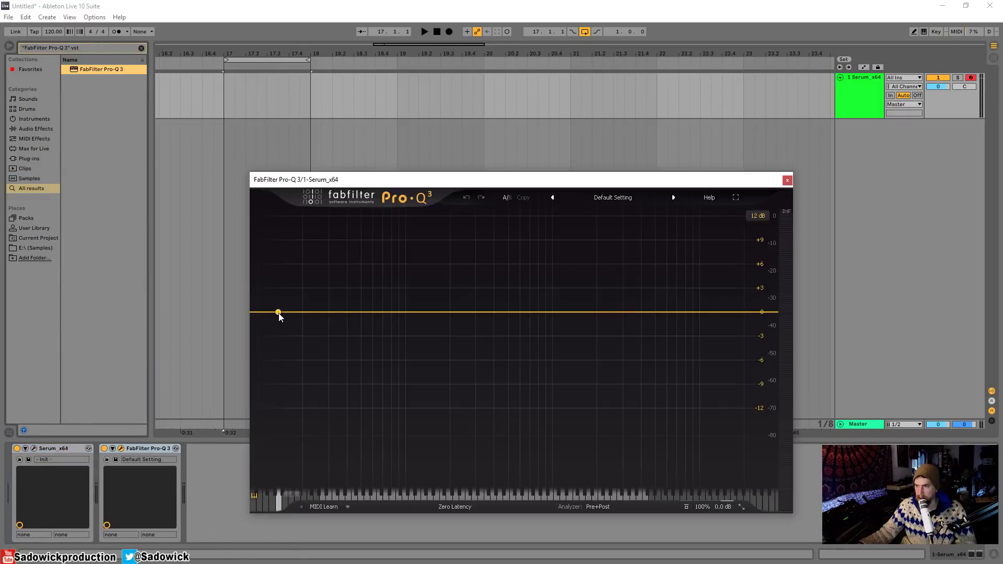
# Move the Pro-Q 3 plug-in window upward, close it, and clear the browser search.
pyautogui.moveTo(493, 179); pyautogui.dragTo(457, 101)
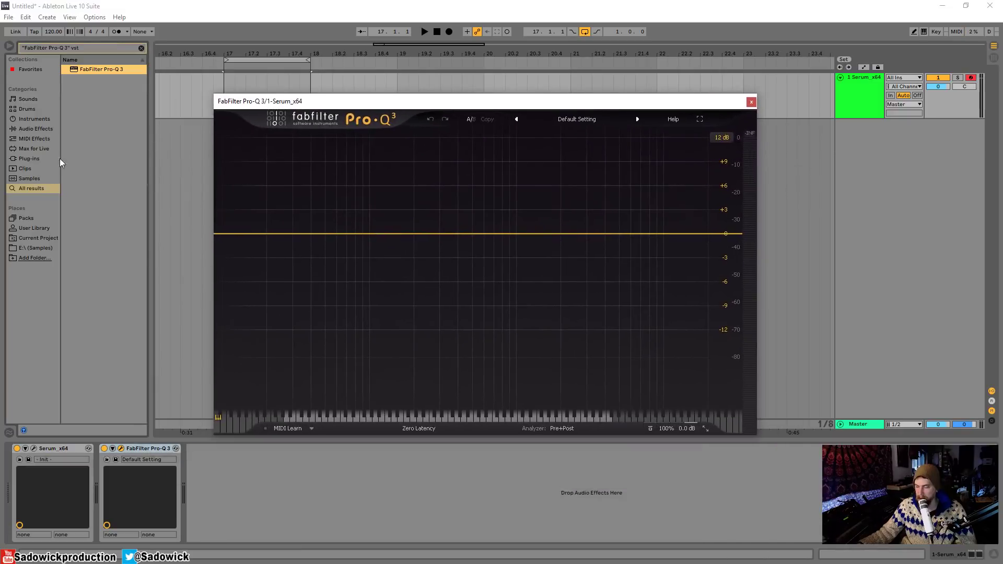
pyautogui.click(752, 102)
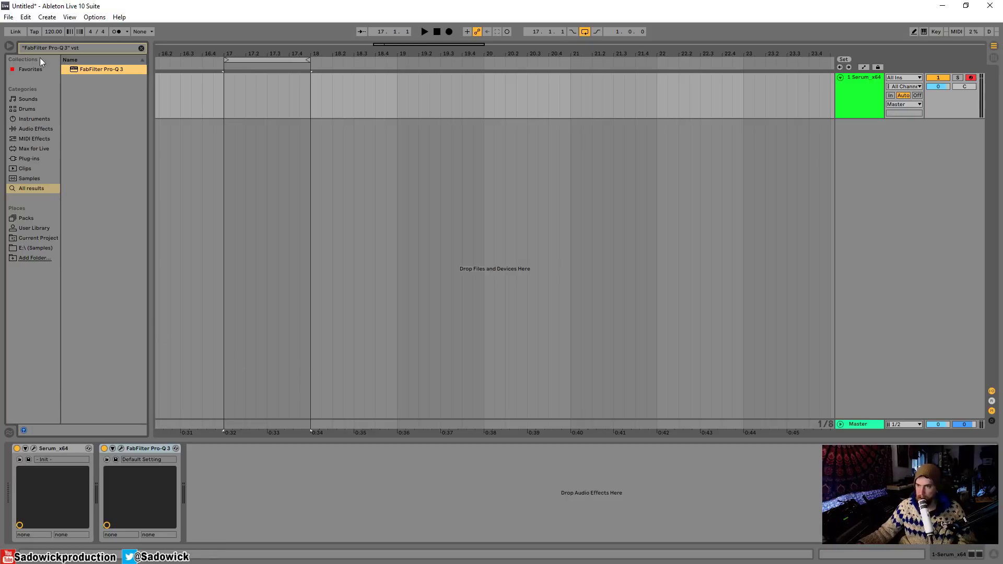
pyautogui.click(141, 49)
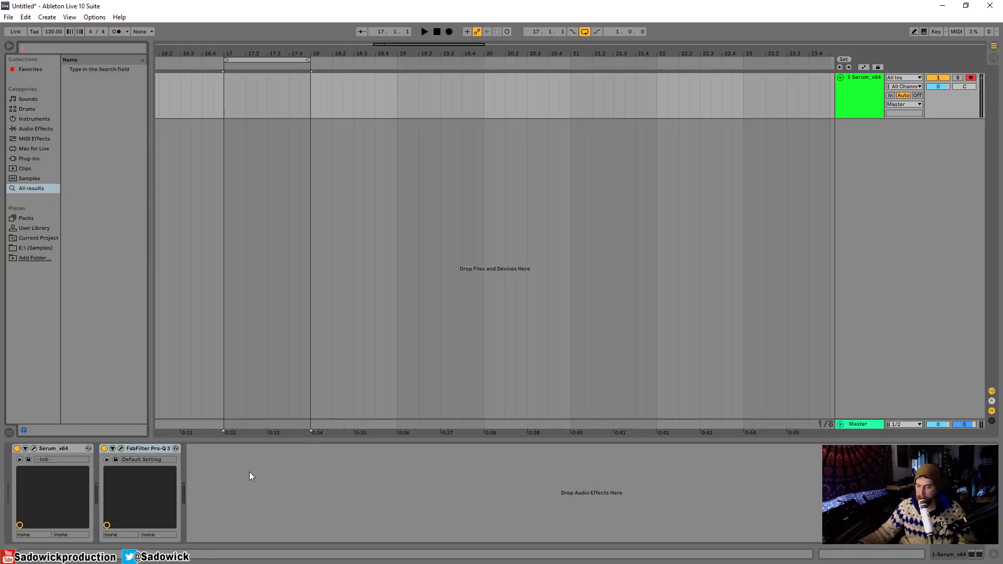
pyautogui.rightClick(233, 469)
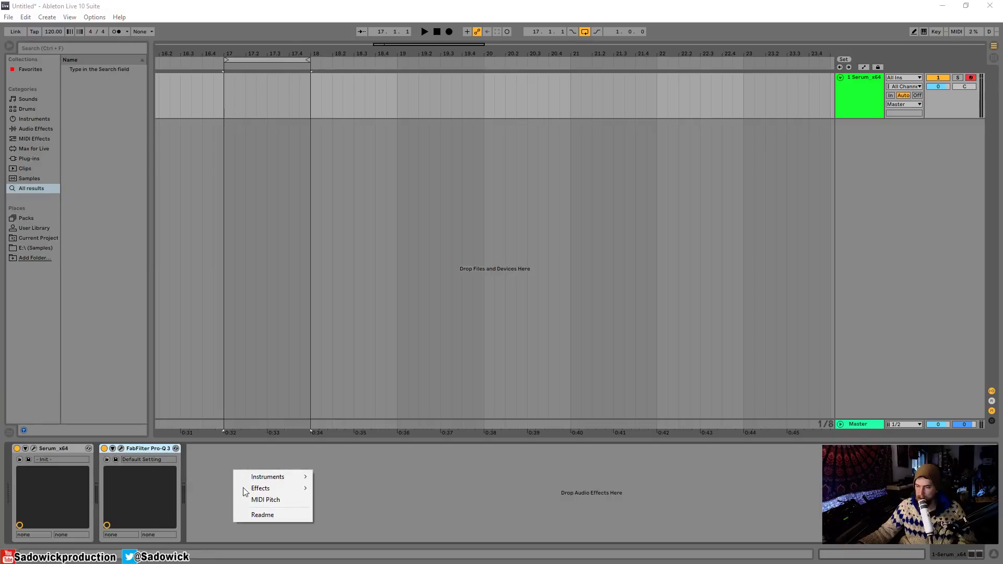
pyautogui.click(203, 471)
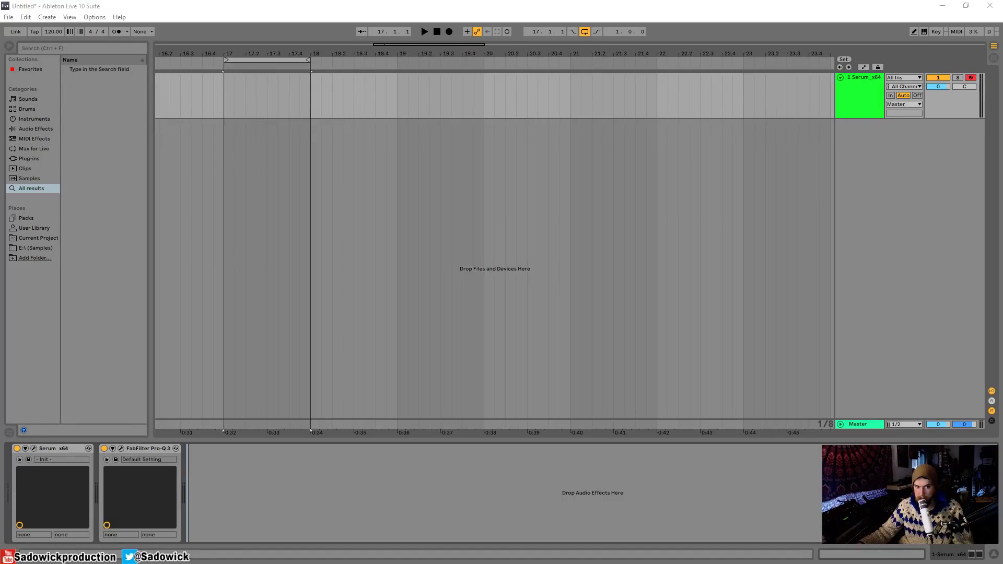
# Insert an empty one-bar MIDI clip on the Serum track from bar 17 to bar 18.
pyautogui.click(302, 202)
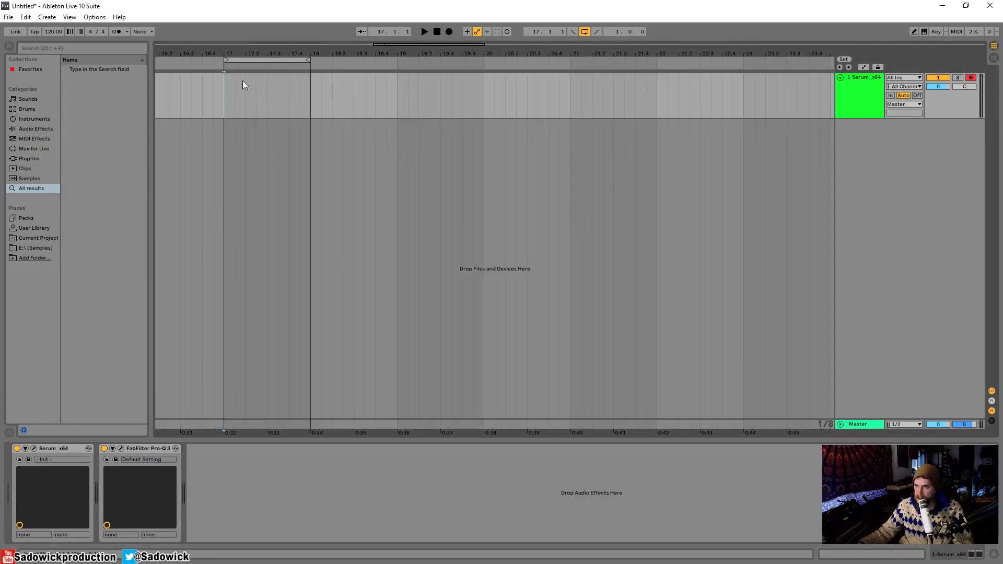
pyautogui.press('space')
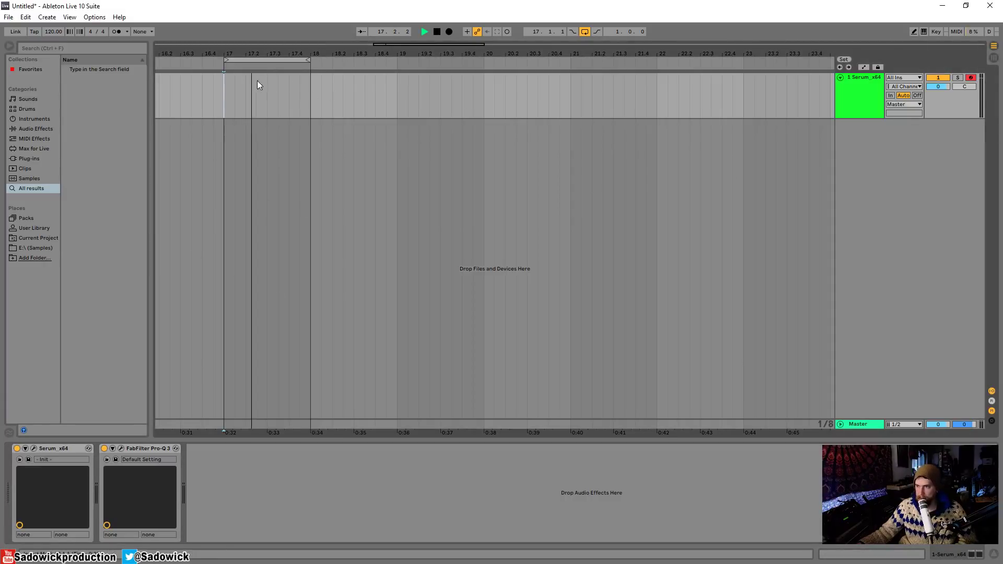
pyautogui.moveTo(315, 94); pyautogui.dragTo(214, 82)
pyautogui.rightClick(225, 79)
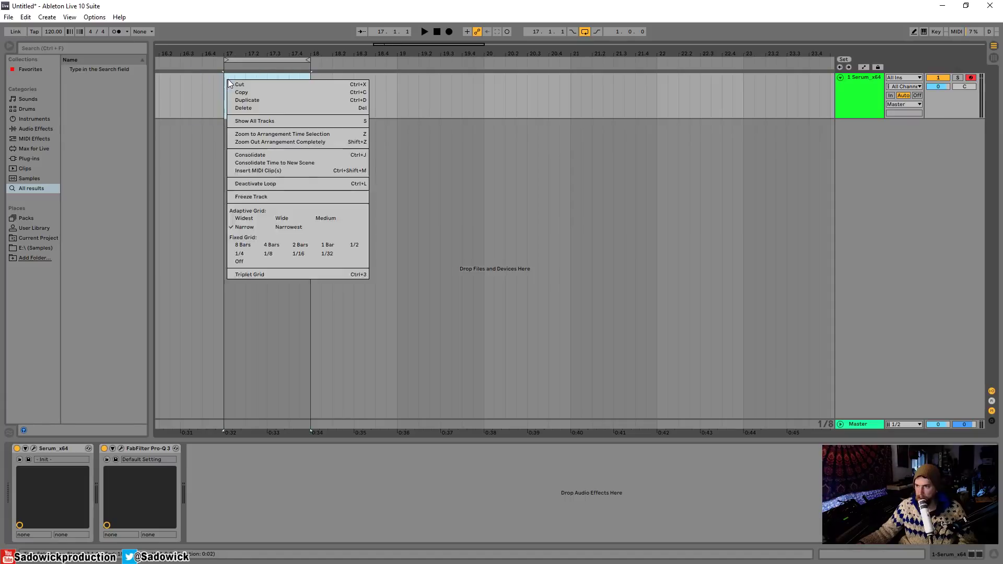
pyautogui.click(268, 171)
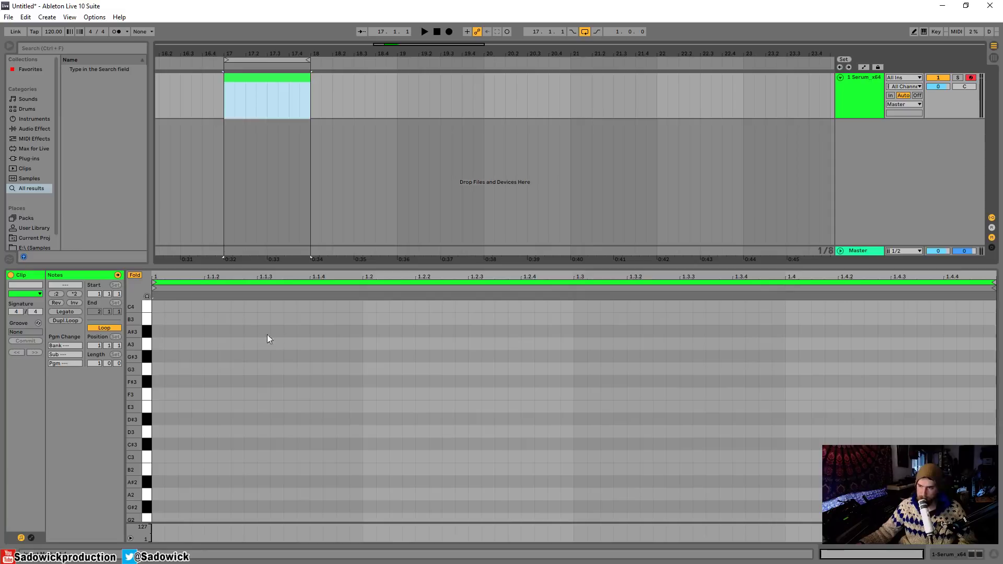
pyautogui.moveTo(172, 336)
pyautogui.mouseDown()
pyautogui.moveTo(188, 347)
pyautogui.moveTo(367, 349)
pyautogui.moveTo(417, 385)
pyautogui.moveTo(318, 346)
pyautogui.moveTo(315, 356)
pyautogui.moveTo(244, 353)
pyautogui.mouseUp()
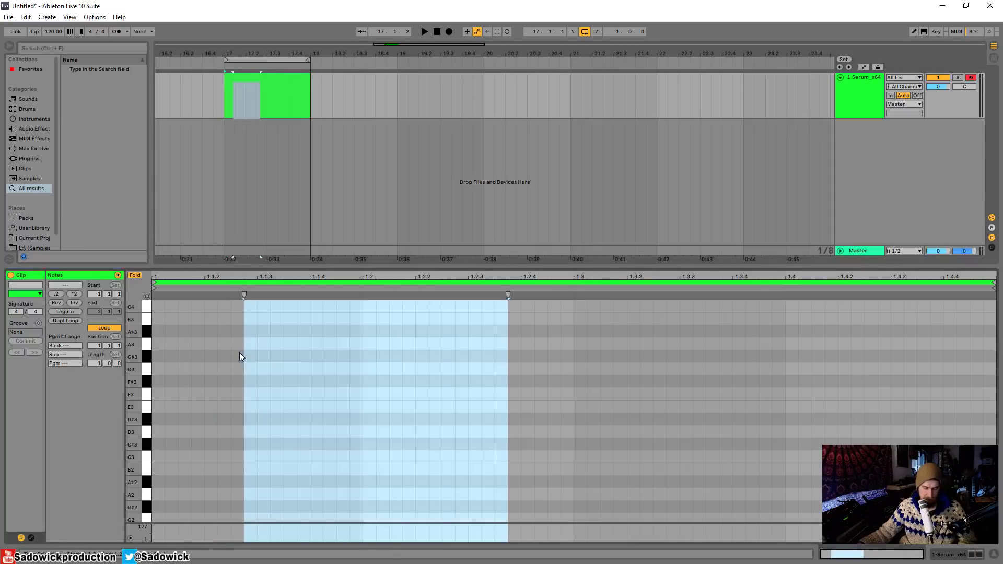
pyautogui.click(230, 337)
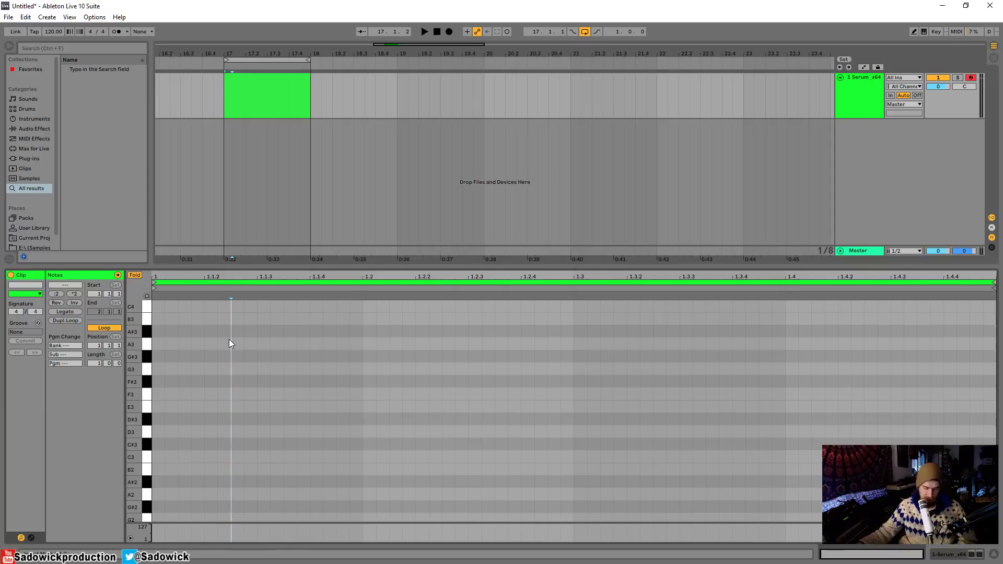
pyautogui.press('b')
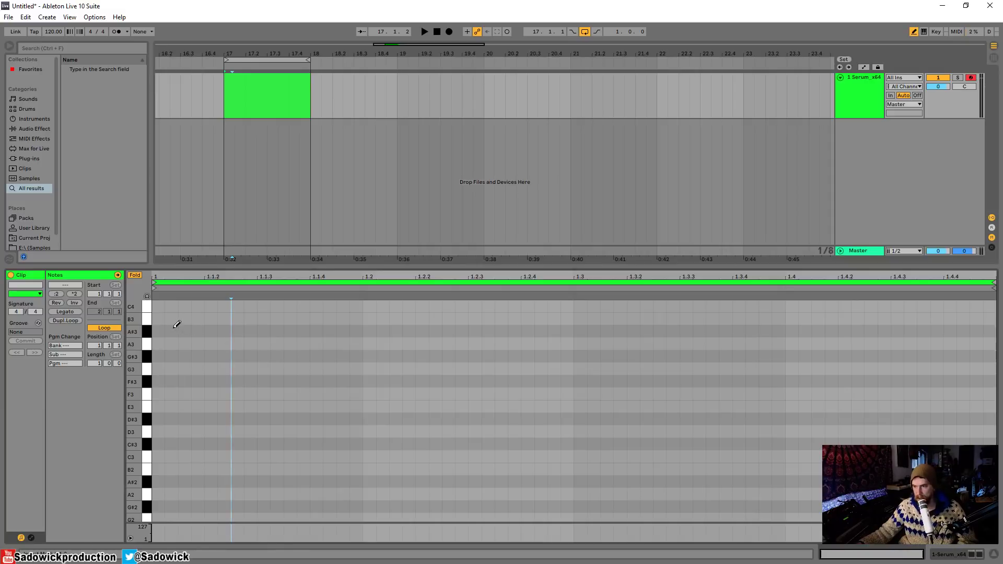
pyautogui.click(198, 356)
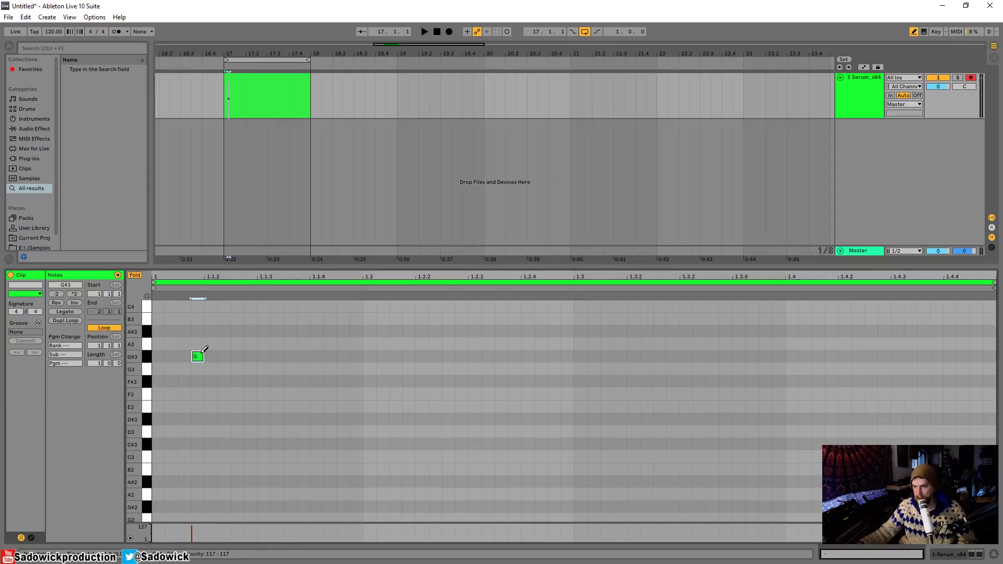
pyautogui.click(251, 356)
pyautogui.moveTo(263, 381)
pyautogui.mouseDown()
pyautogui.moveTo(304, 380)
pyautogui.moveTo(185, 328)
pyautogui.moveTo(190, 337)
pyautogui.mouseUp()
pyautogui.press('b')
pyautogui.press('Delete')
# Set the clip's note editor to a fixed grid of 1/16.
pyautogui.rightClick(224, 359)
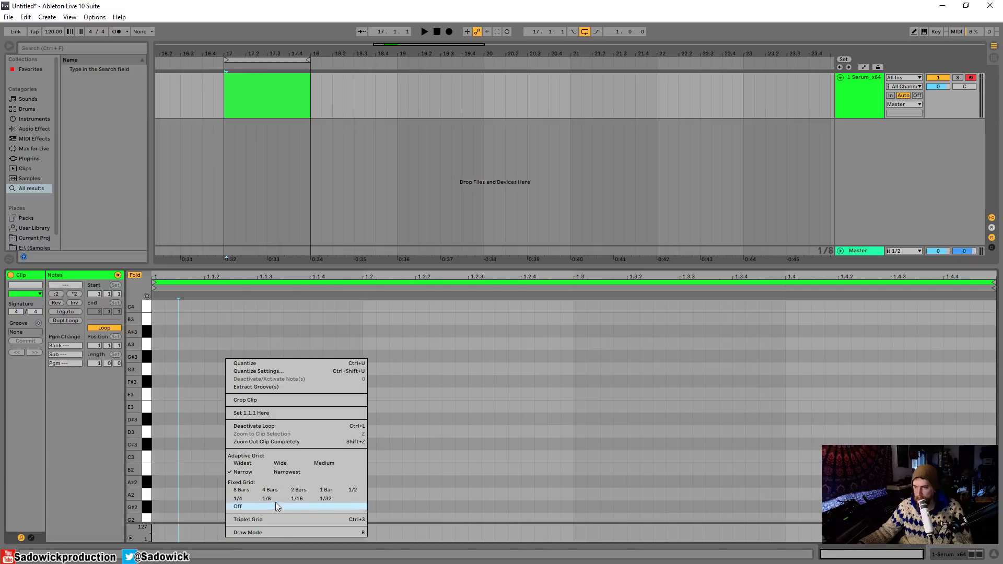
pyautogui.click(296, 498)
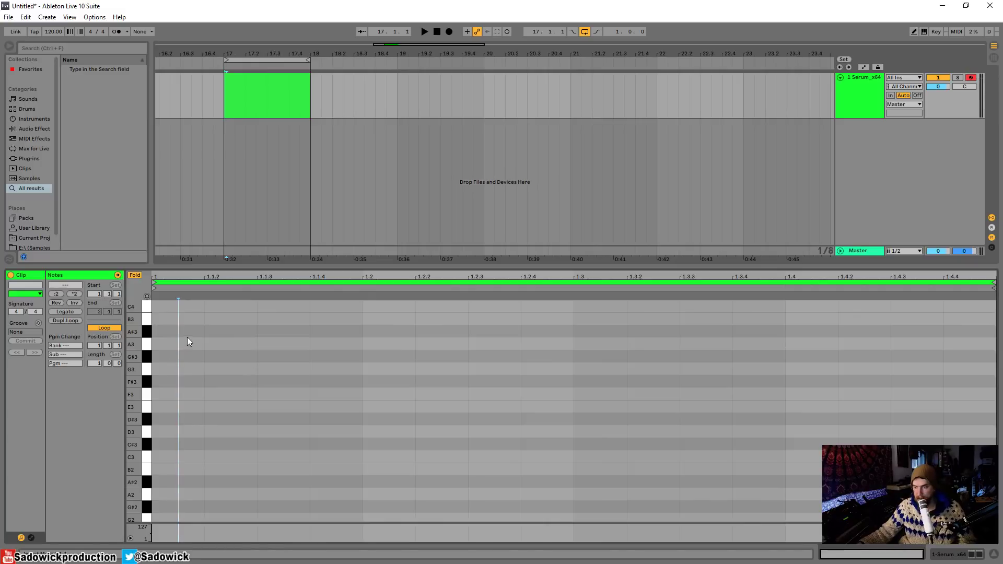
# Draw a one-beat G#3 note and shorter F3 and E3 notes in the clip, and delete all three.
pyautogui.moveTo(162, 359); pyautogui.dragTo(353, 360)
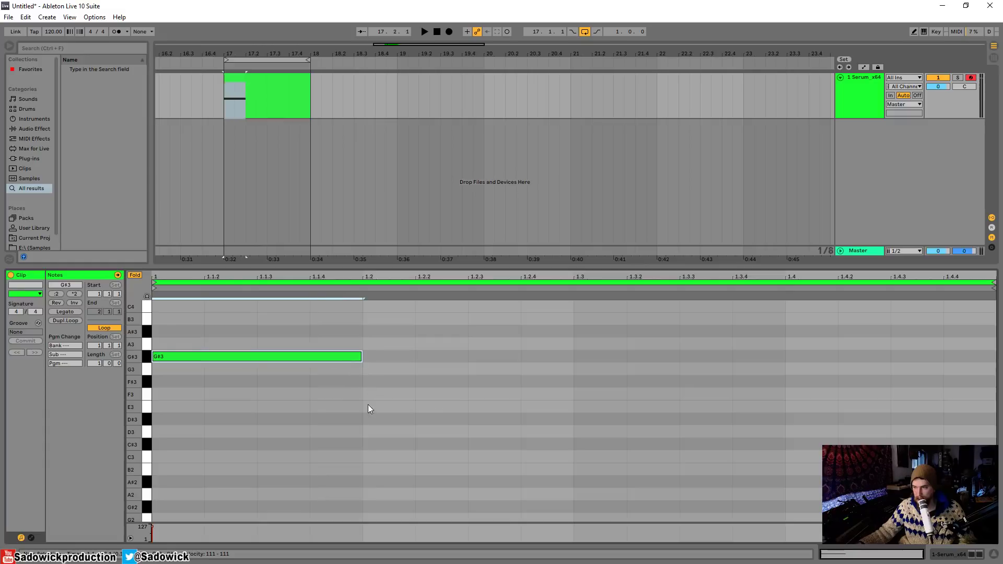
pyautogui.moveTo(423, 395); pyautogui.dragTo(569, 395)
pyautogui.moveTo(648, 409)
pyautogui.mouseDown()
pyautogui.moveTo(679, 407)
pyautogui.moveTo(524, 411)
pyautogui.moveTo(786, 411)
pyautogui.moveTo(585, 411)
pyautogui.moveTo(738, 415)
pyautogui.mouseUp()
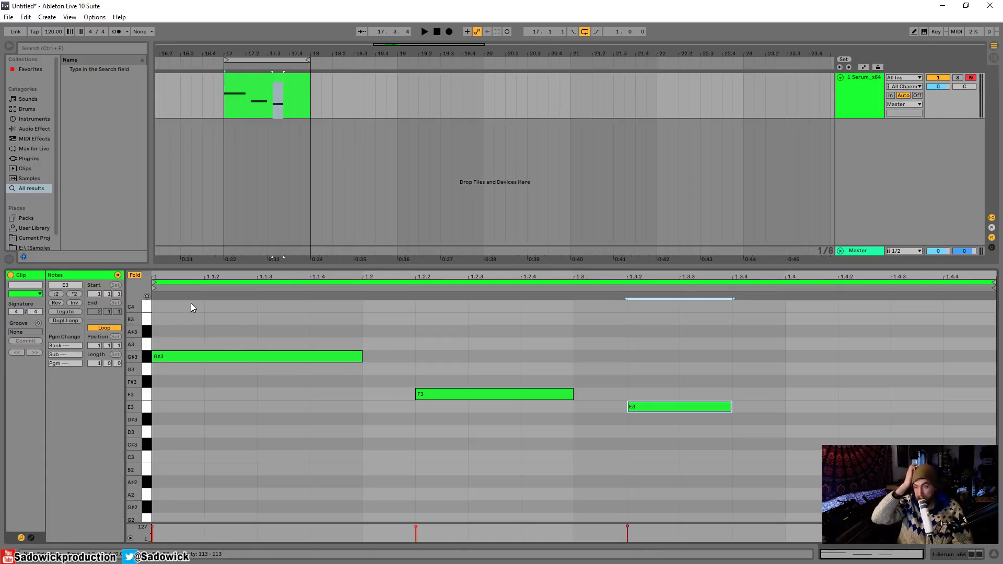
pyautogui.moveTo(215, 327); pyautogui.dragTo(798, 463)
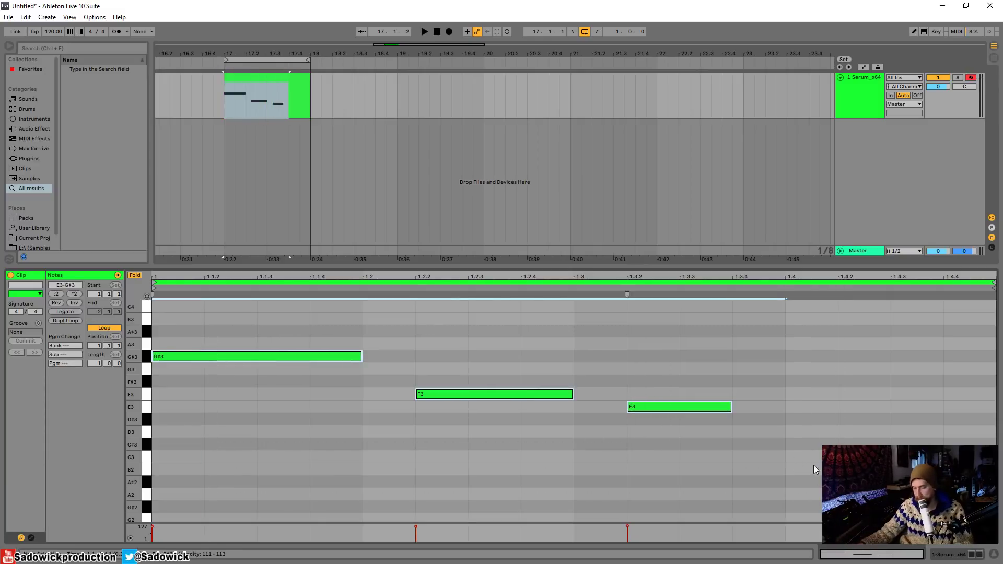
pyautogui.press('Delete')
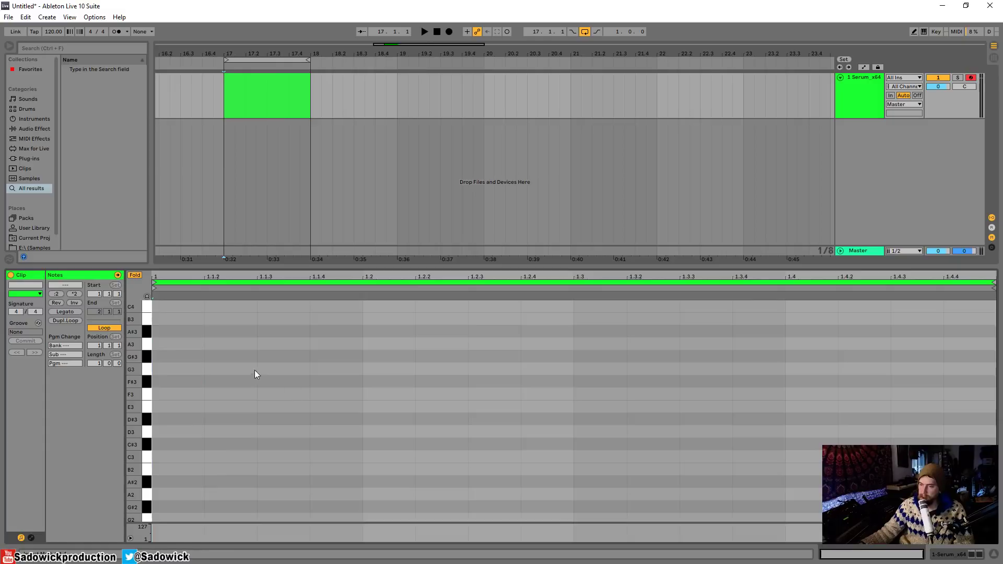
# Choose the Maj7 chord stamp from the custom piano roll menu and place it with root D3 at position 1.1.3.
pyautogui.rightClick(177, 359)
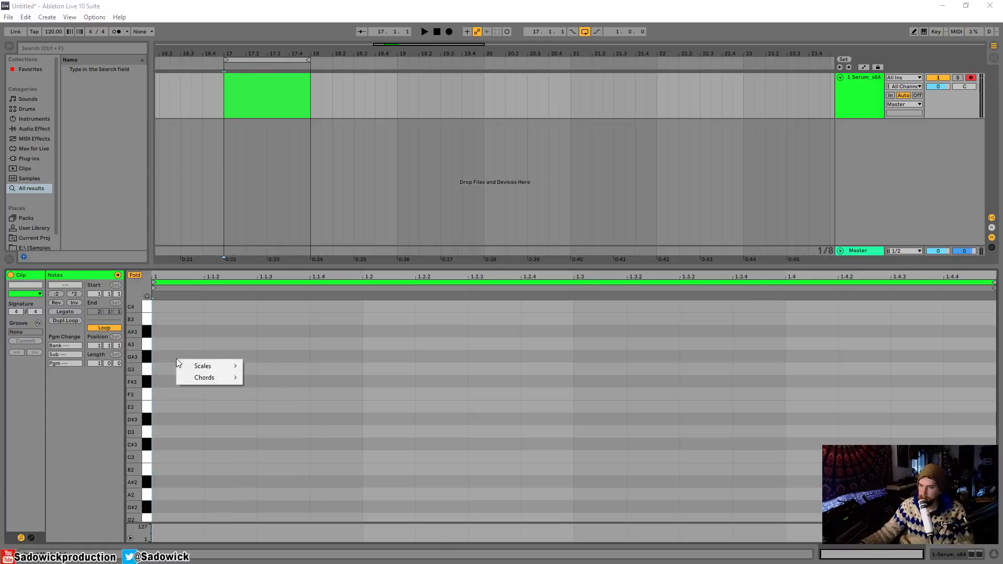
pyautogui.moveTo(196, 366)
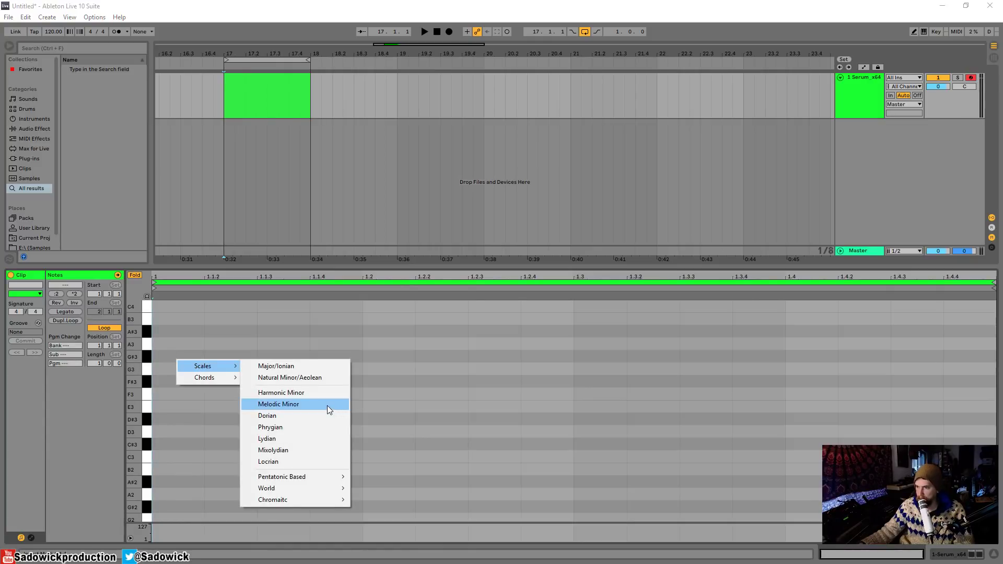
pyautogui.click(215, 378)
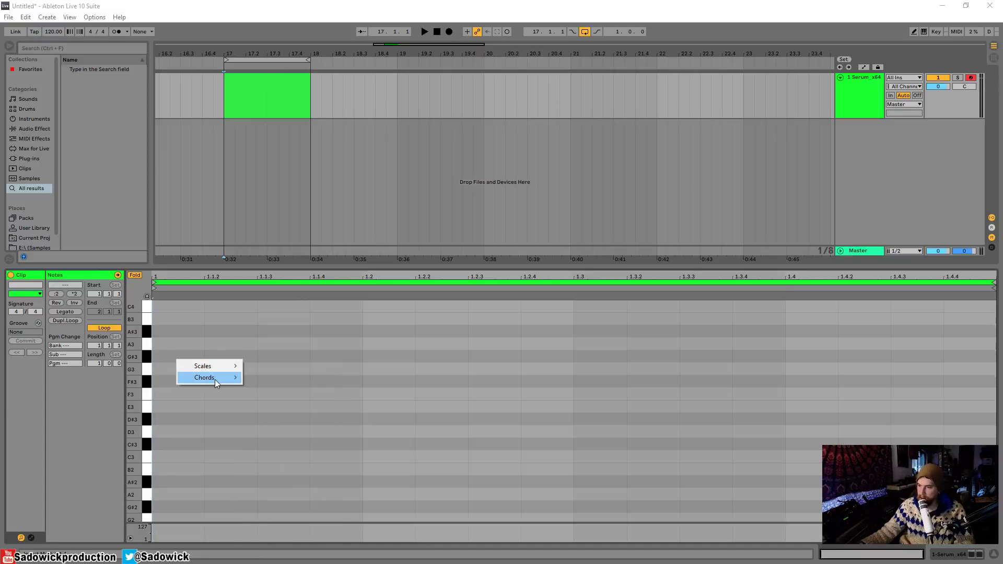
pyautogui.click(214, 378)
pyautogui.click(217, 379)
pyautogui.click(216, 378)
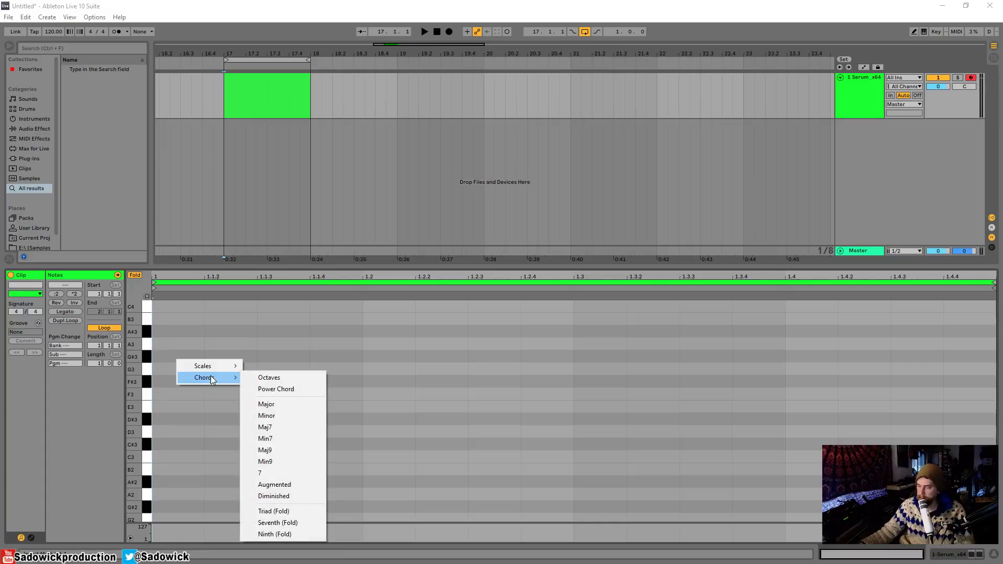
pyautogui.click(284, 426)
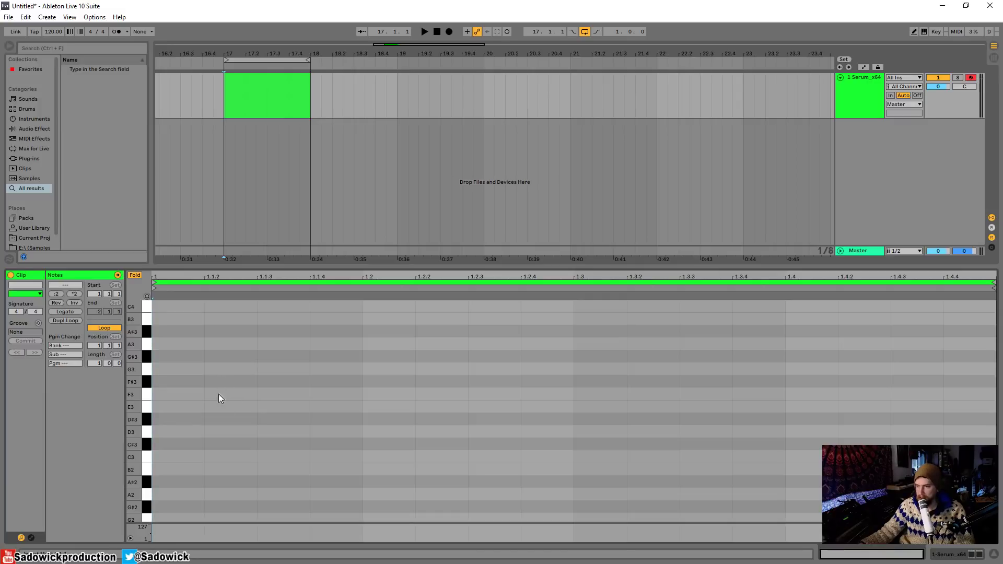
pyautogui.doubleClick(264, 434)
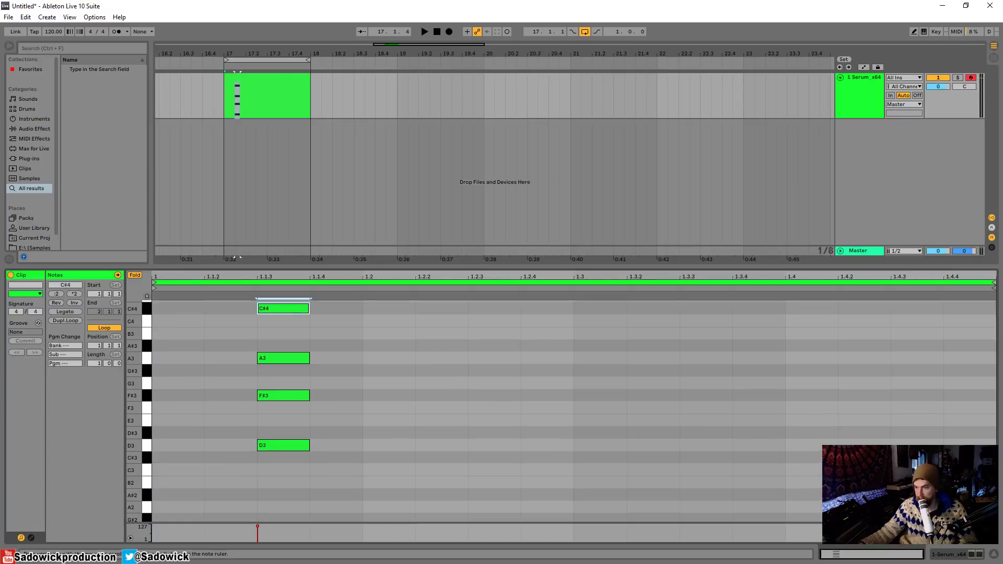
# Play the clip briefly to hear the stamped Maj7 chord.
pyautogui.moveTo(145, 361); pyautogui.dragTo(137, 359)
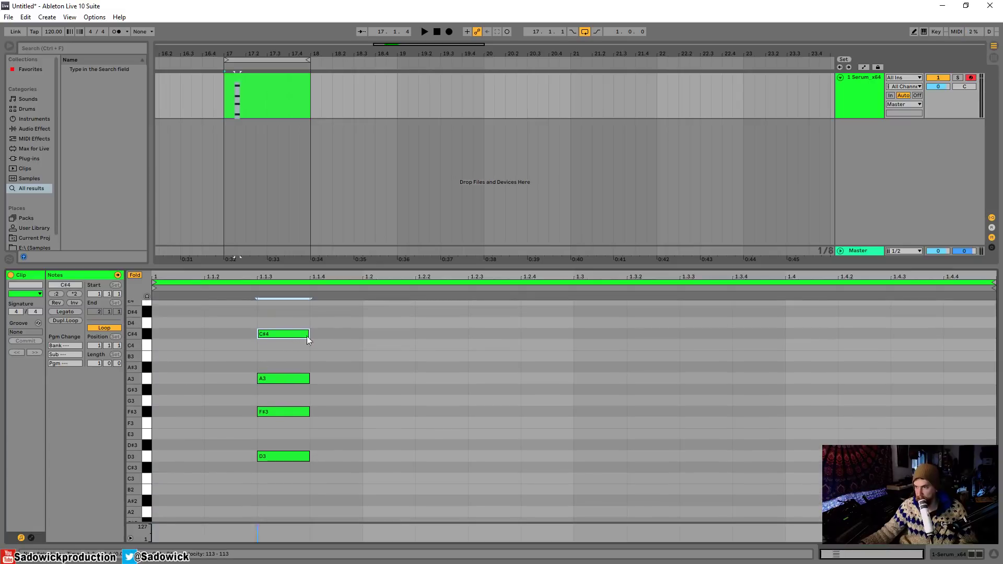
pyautogui.press('space')
pyautogui.press('space')
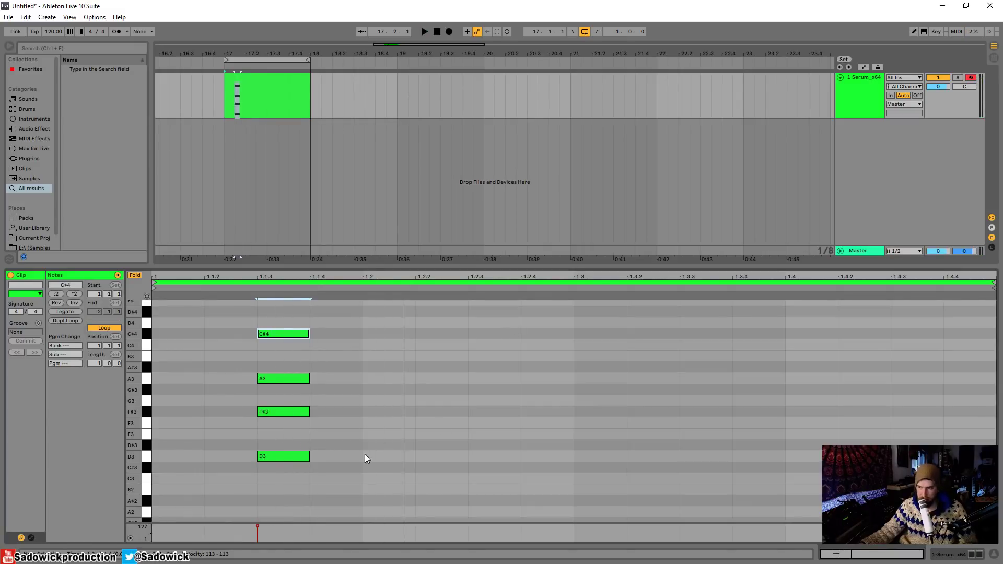
# Choose the Maj9 chord stamp from the custom piano roll menu and place it with root C3 at the clip's start.
pyautogui.rightClick(172, 406)
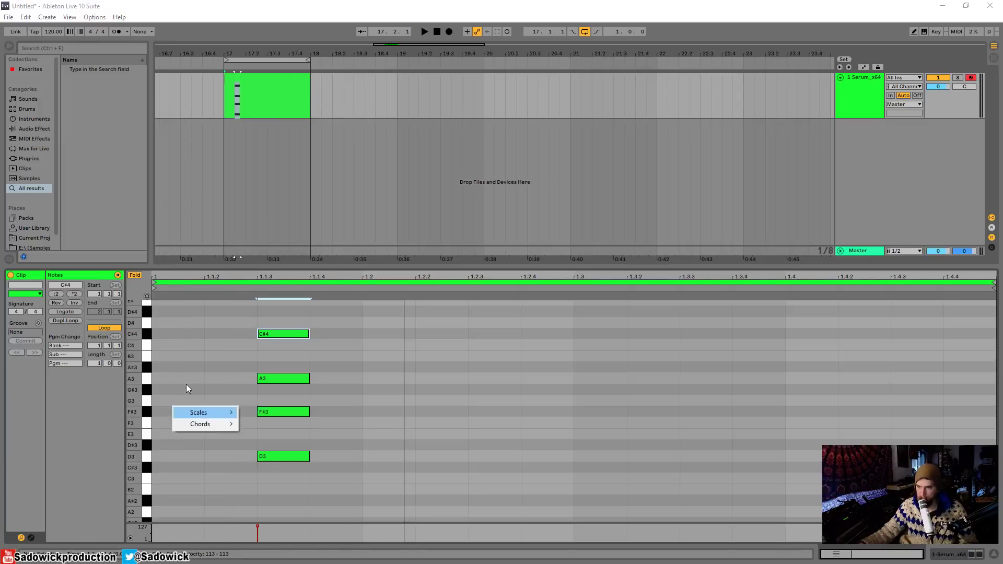
pyautogui.click(187, 385)
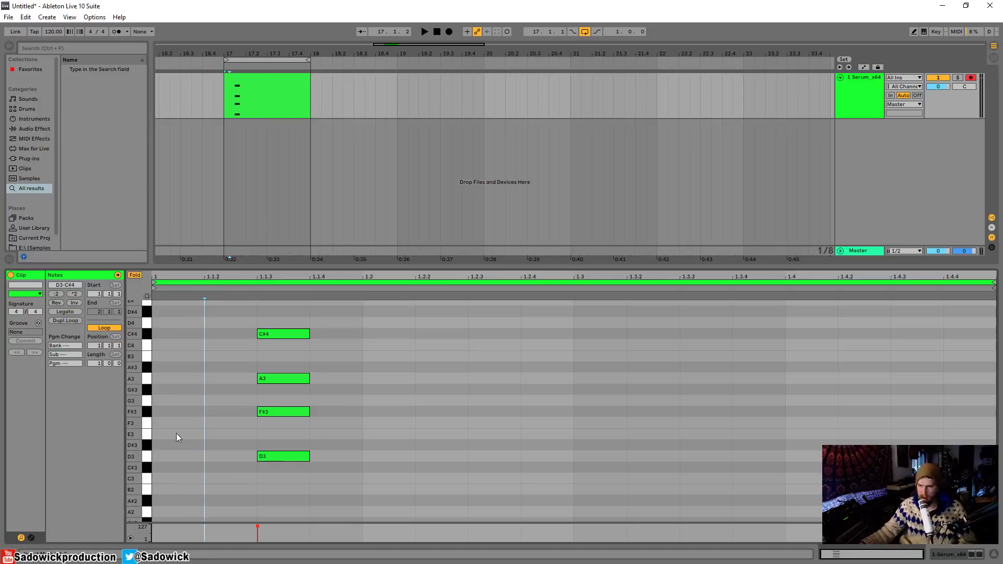
pyautogui.rightClick(187, 412)
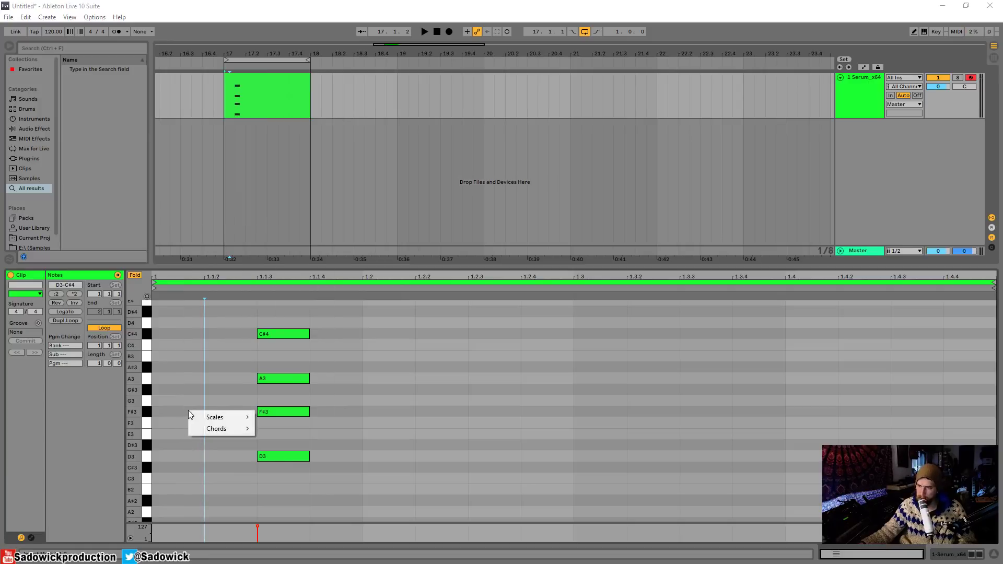
pyautogui.moveTo(215, 429)
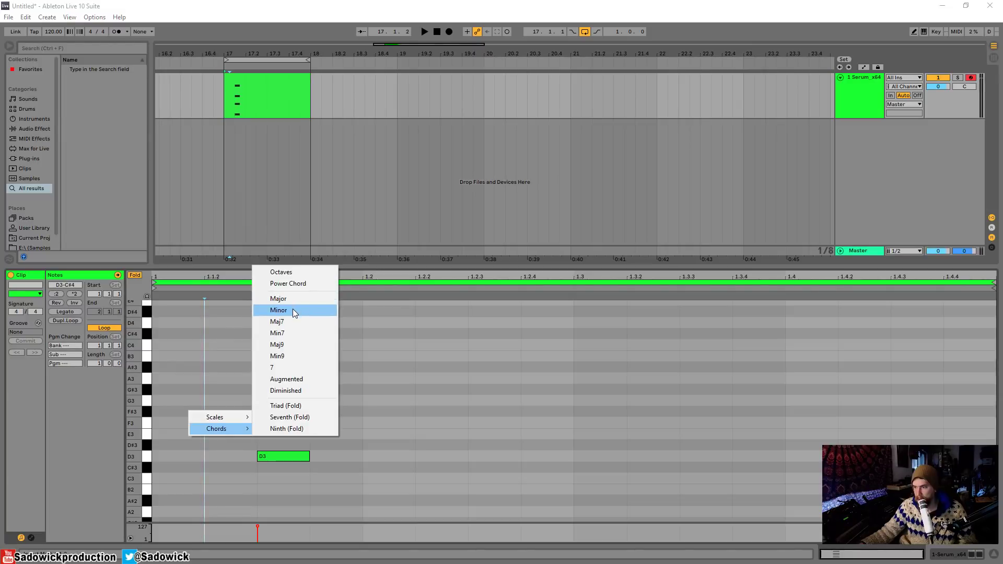
pyautogui.click(291, 346)
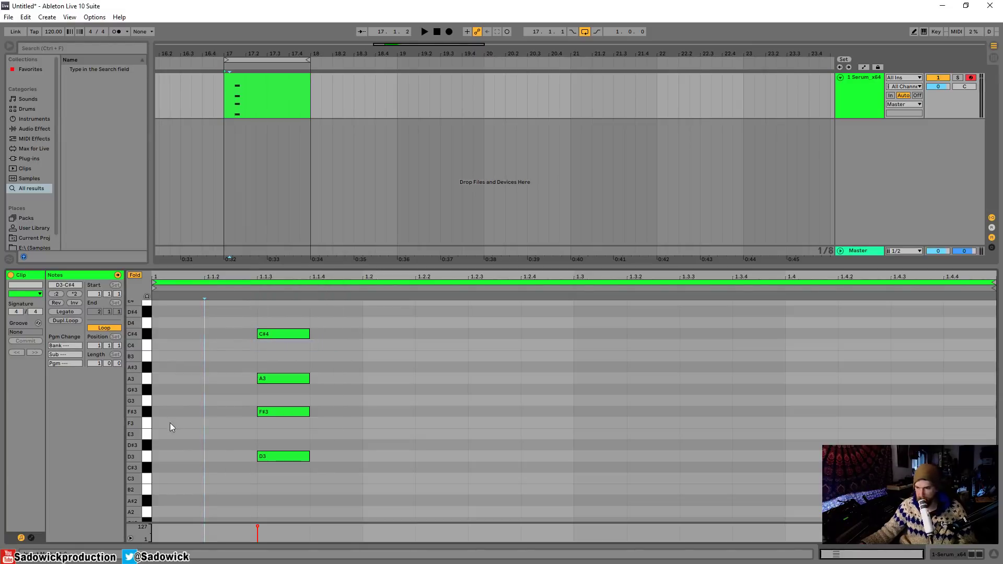
pyautogui.doubleClick(177, 478)
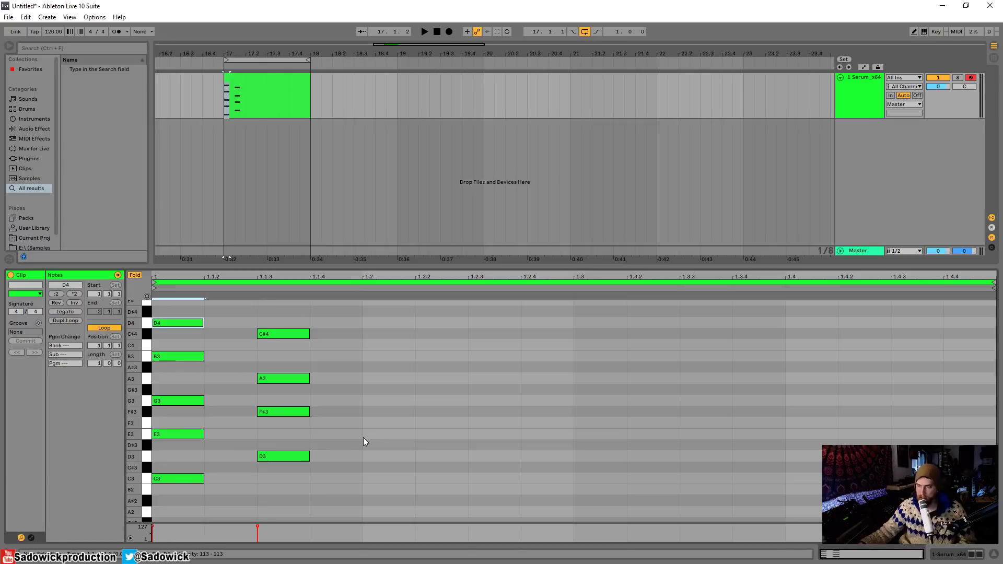
# Play the two stamped chords, transpose all their notes down an octave, and listen to them again.
pyautogui.press('space')
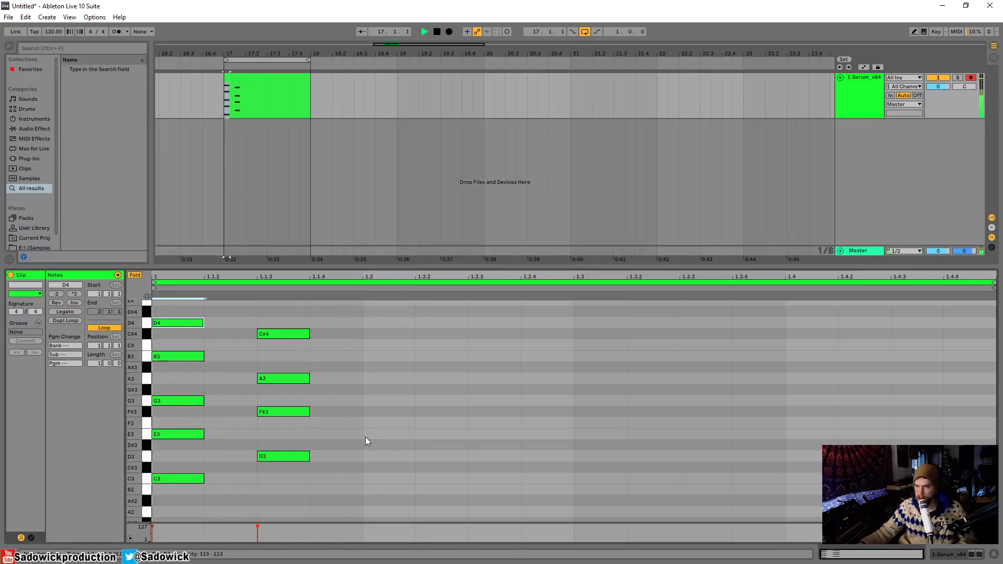
pyautogui.moveTo(339, 497); pyautogui.dragTo(158, 298)
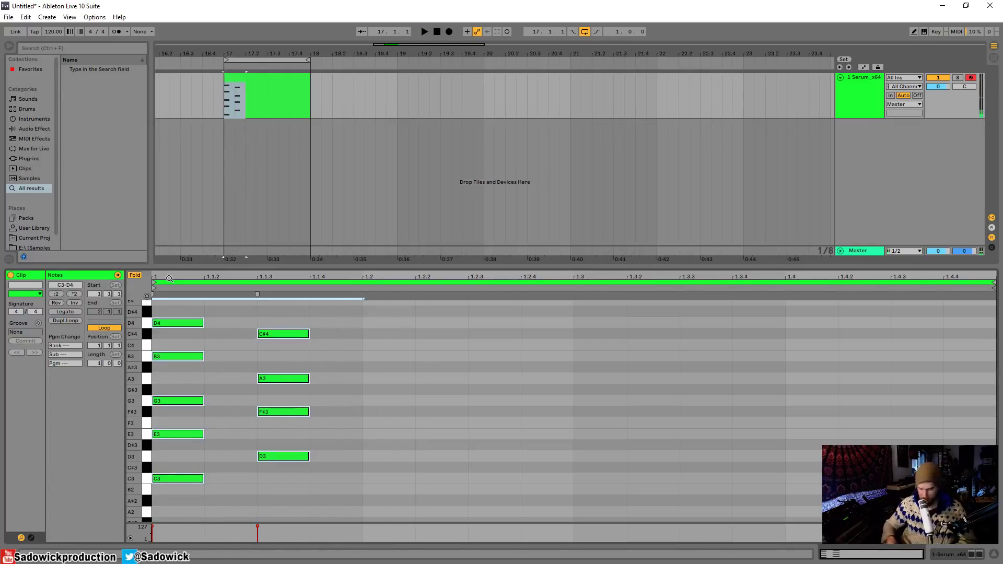
pyautogui.hotkey('shift', 'Down')
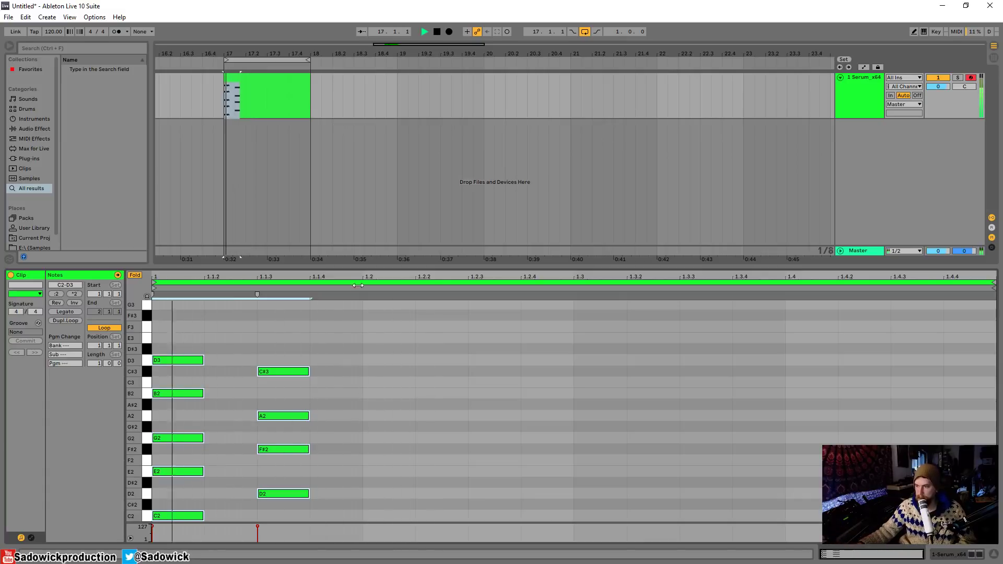
pyautogui.press('space')
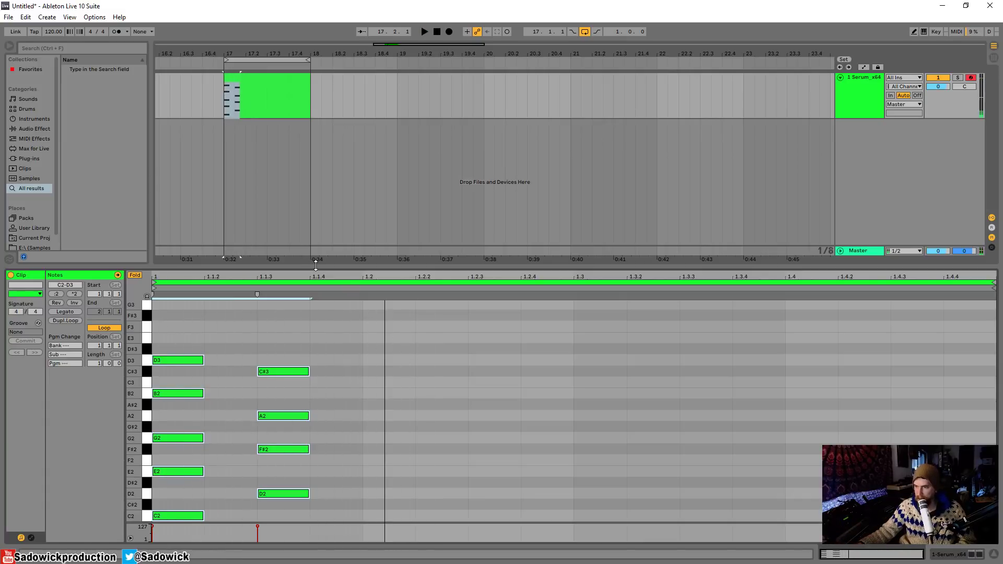
# Enlarge the note editor and delete all notes of both chords from the clip.
pyautogui.moveTo(313, 265); pyautogui.dragTo(313, 200)
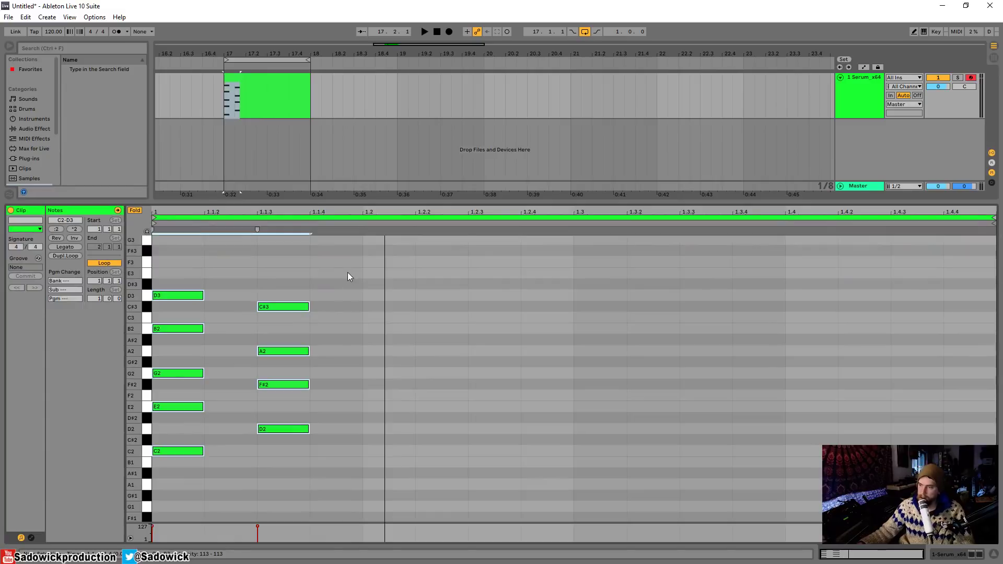
pyautogui.moveTo(359, 258); pyautogui.dragTo(237, 428)
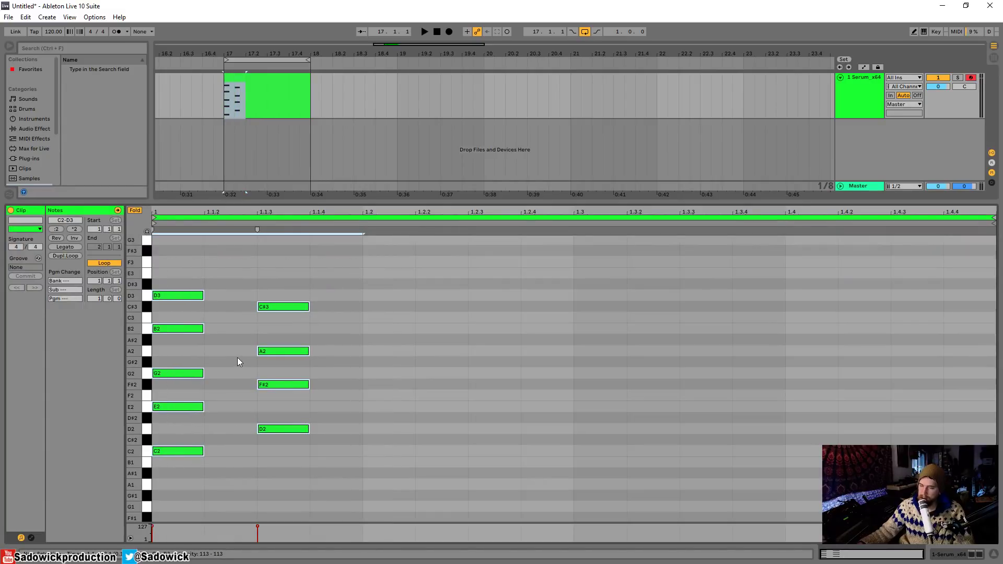
pyautogui.press('Delete')
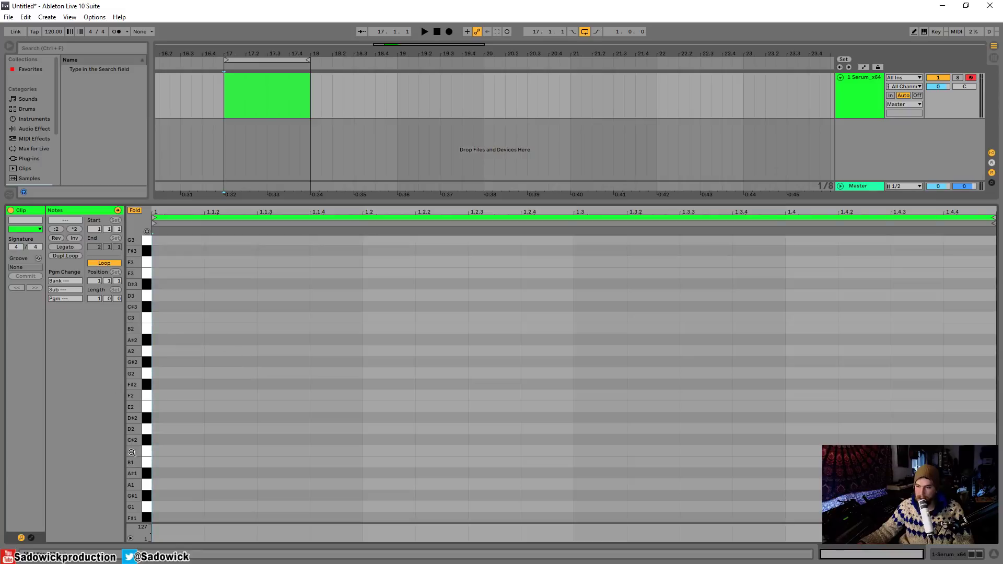
# Unfold the note editor, choose the Dorian scale stamp from the custom menu, and paste it from A2 at the clip's start.
pyautogui.moveTo(136, 400); pyautogui.dragTo(120, 240)
pyautogui.scroll(2, 215, 271)
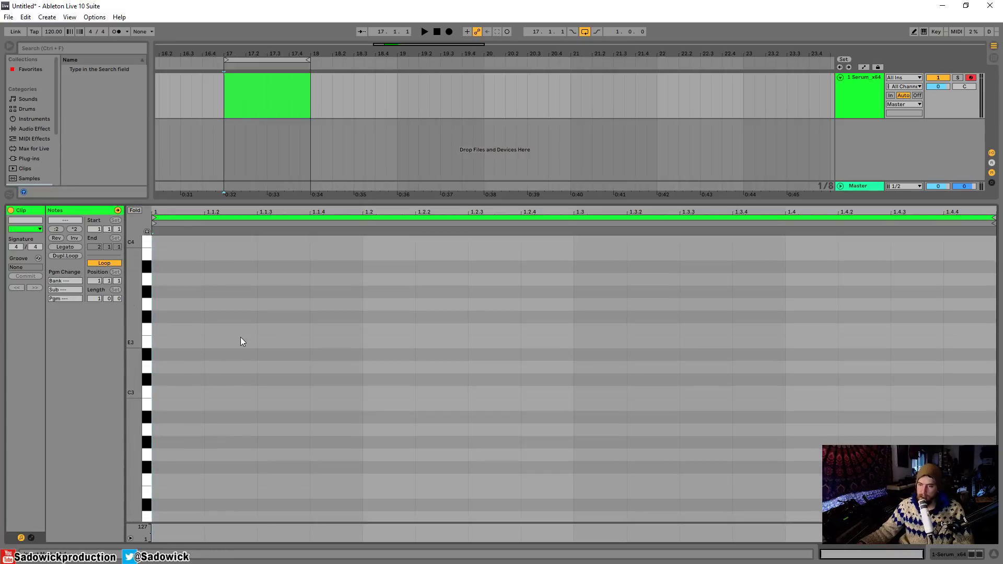
pyautogui.rightClick(246, 349)
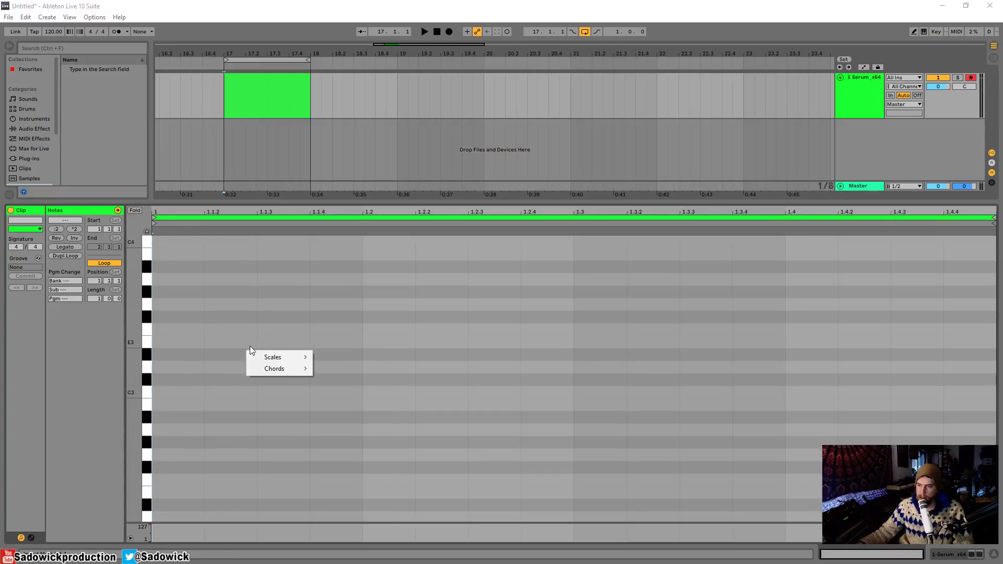
pyautogui.moveTo(278, 357)
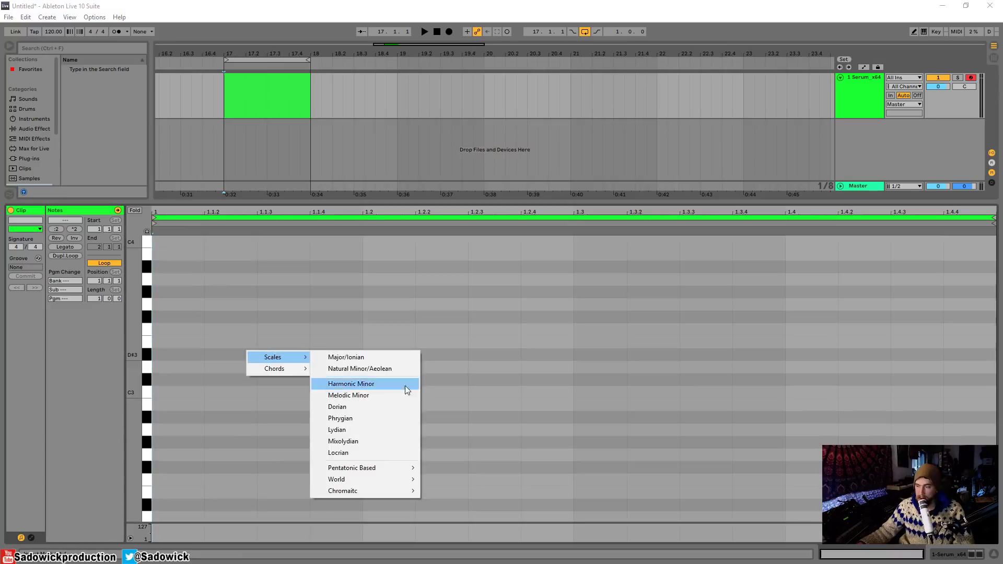
pyautogui.click(387, 407)
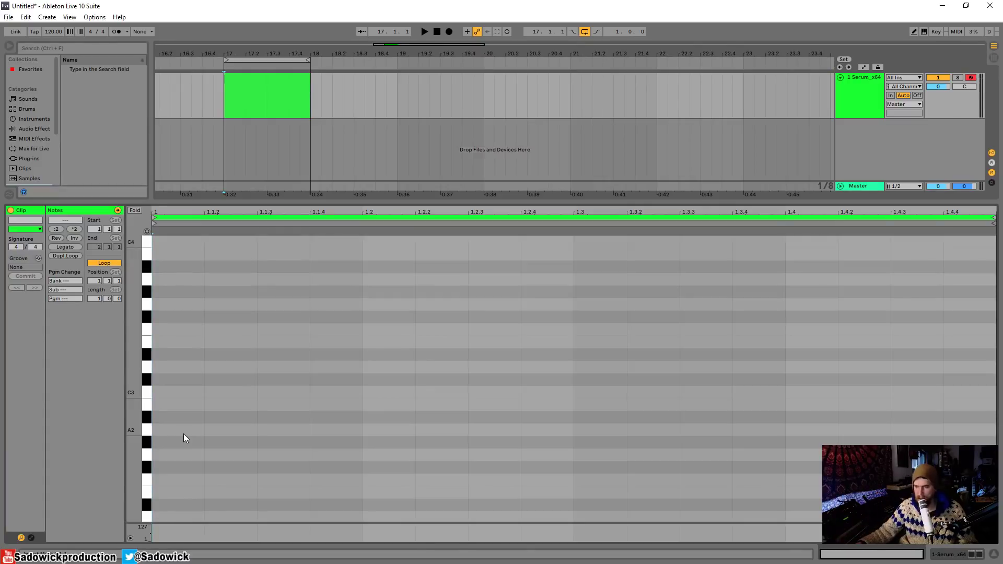
pyautogui.hotkey('ctrl', 'v')
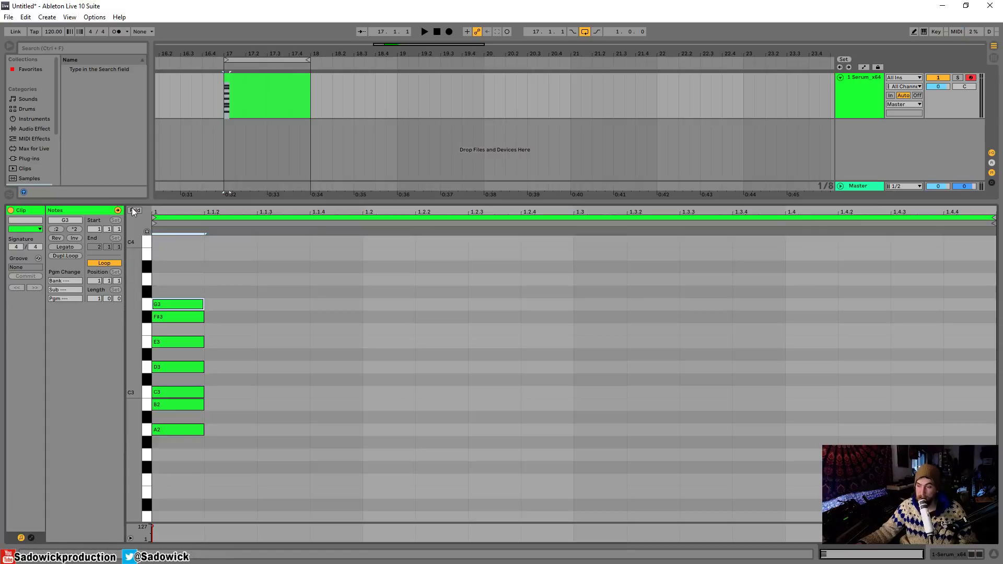
# Duplicate the scale notes and stack the copies in higher octaves at the clip's start, covering A2 to G6.
pyautogui.moveTo(215, 278); pyautogui.dragTo(174, 462)
pyautogui.hotkey('ctrl', 'd')
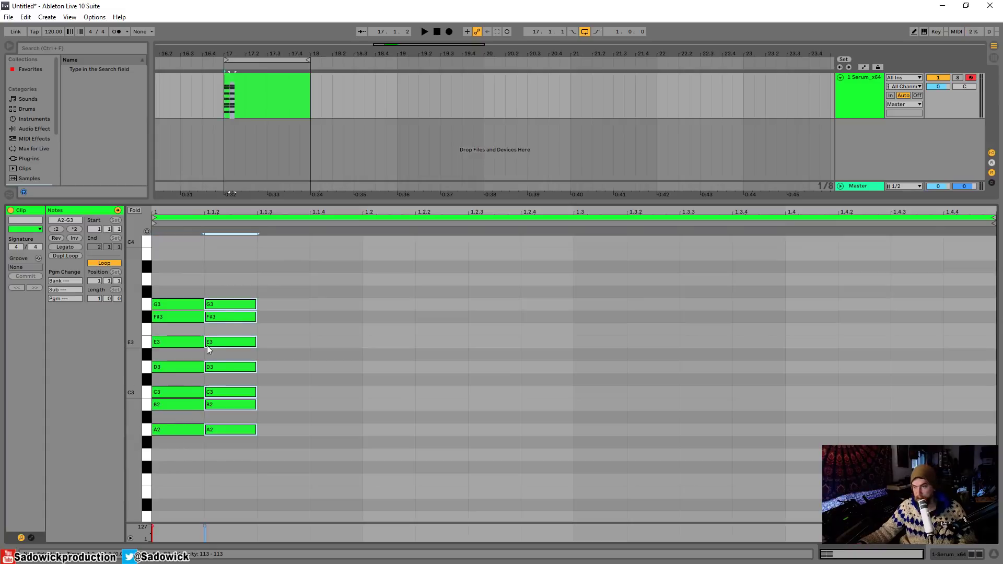
pyautogui.moveTo(224, 434); pyautogui.dragTo(135, 293)
pyautogui.moveTo(216, 271); pyautogui.dragTo(164, 433)
pyautogui.hotkey('ctrl', 'd')
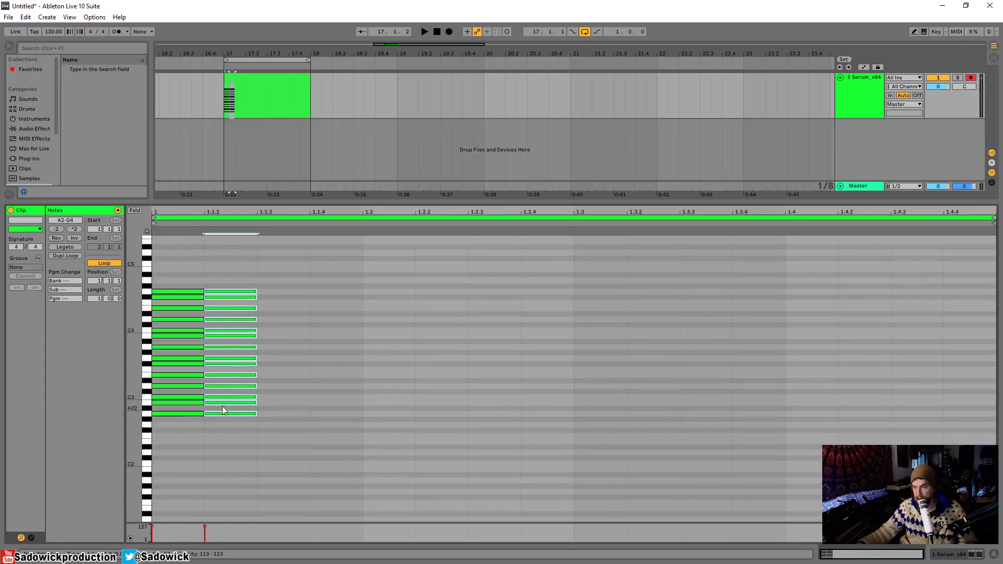
pyautogui.moveTo(242, 413); pyautogui.dragTo(182, 282)
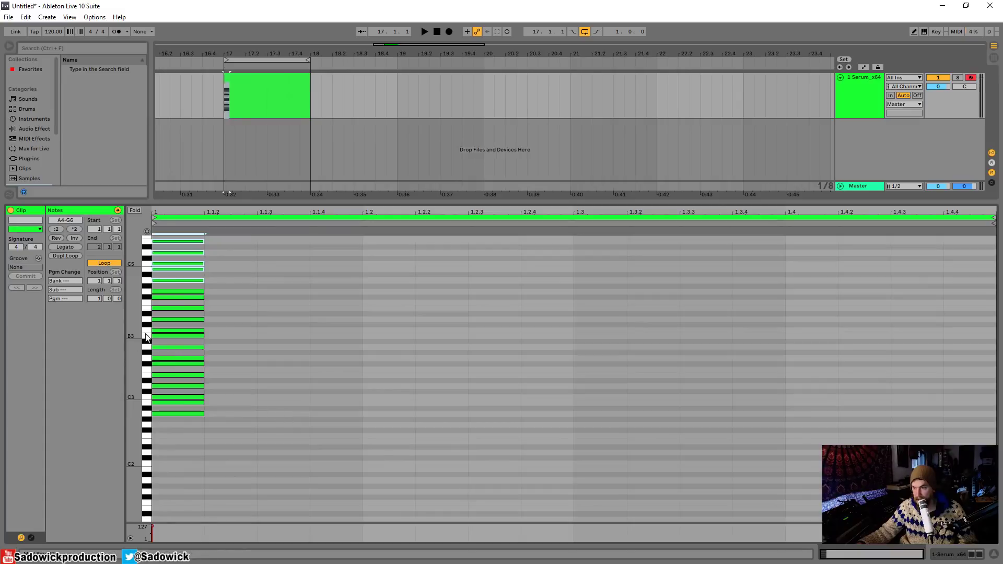
# Fold the note editor to only the used scale notes and enlarge it to show the whole range.
pyautogui.moveTo(146, 339); pyautogui.dragTo(225, 406)
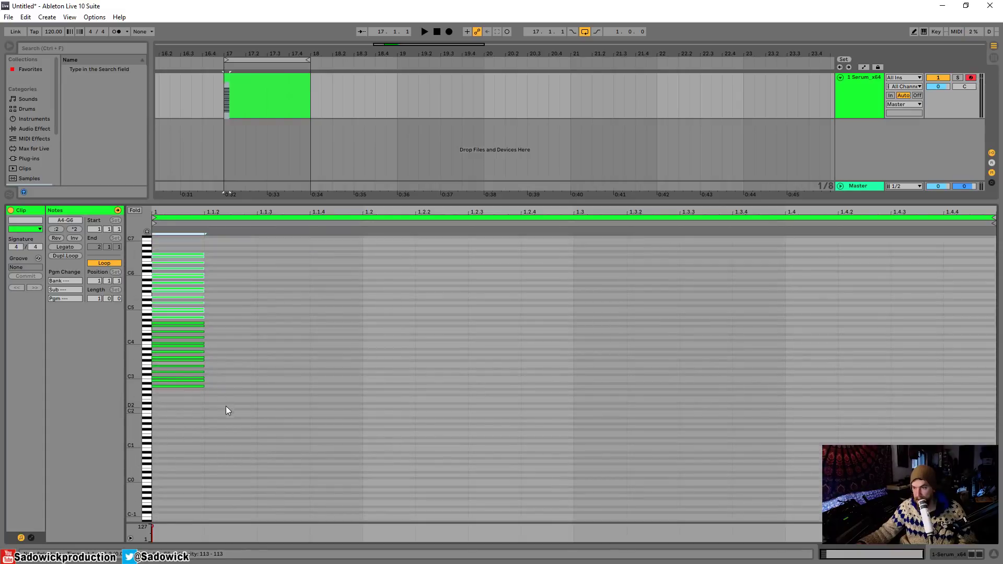
pyautogui.click(135, 211)
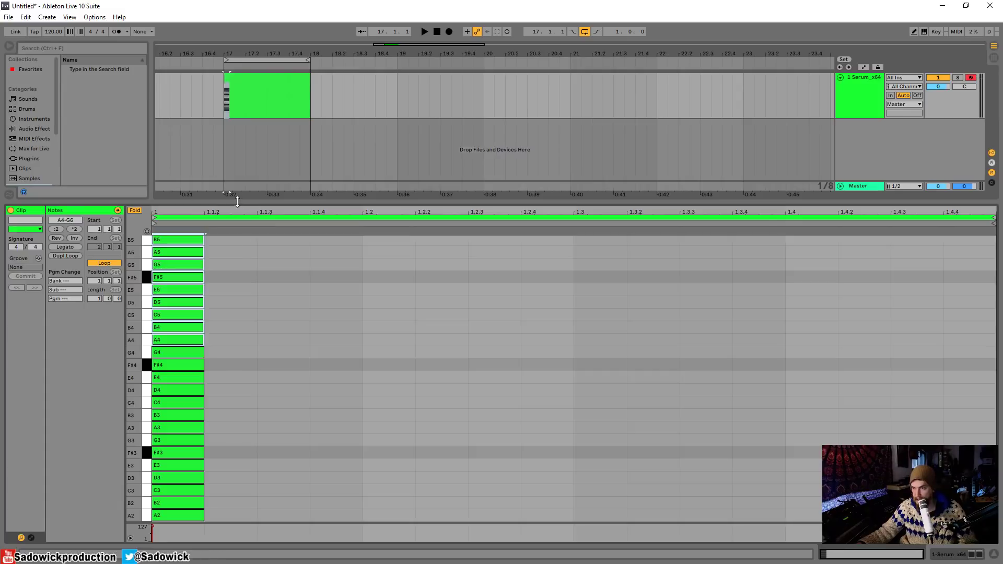
pyautogui.moveTo(237, 202); pyautogui.dragTo(171, 146)
# Turn off the clip's loop and extend the clip's start back to 16.4.3 in the arrangement.
pyautogui.click(179, 147)
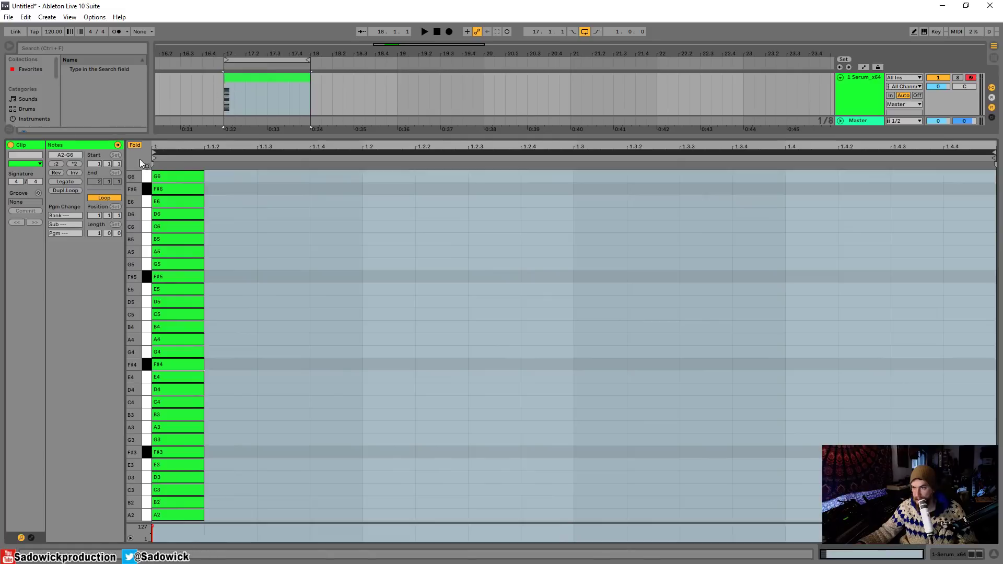
pyautogui.click(119, 197)
pyautogui.moveTo(225, 104); pyautogui.dragTo(213, 104)
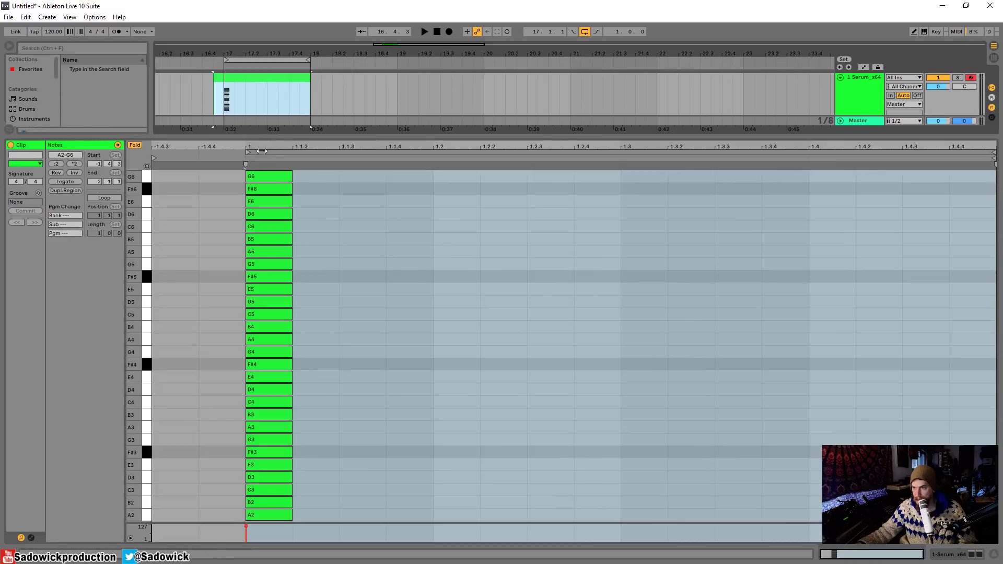
# Move all the scale notes to the extended clip start and trim the clip's start back to bar 17, hiding them.
pyautogui.moveTo(315, 177); pyautogui.dragTo(244, 530)
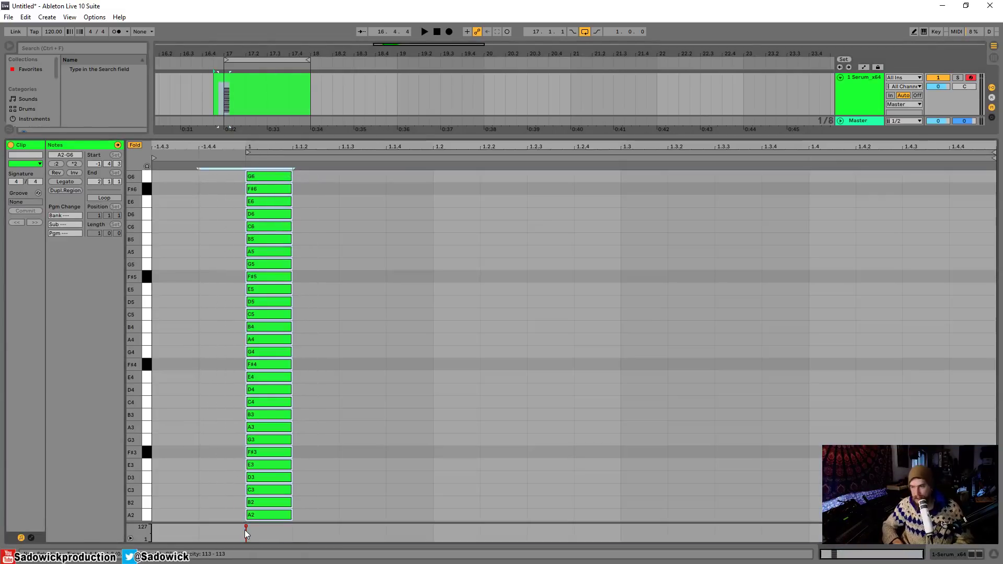
pyautogui.press('Left')
pyautogui.press('Left')
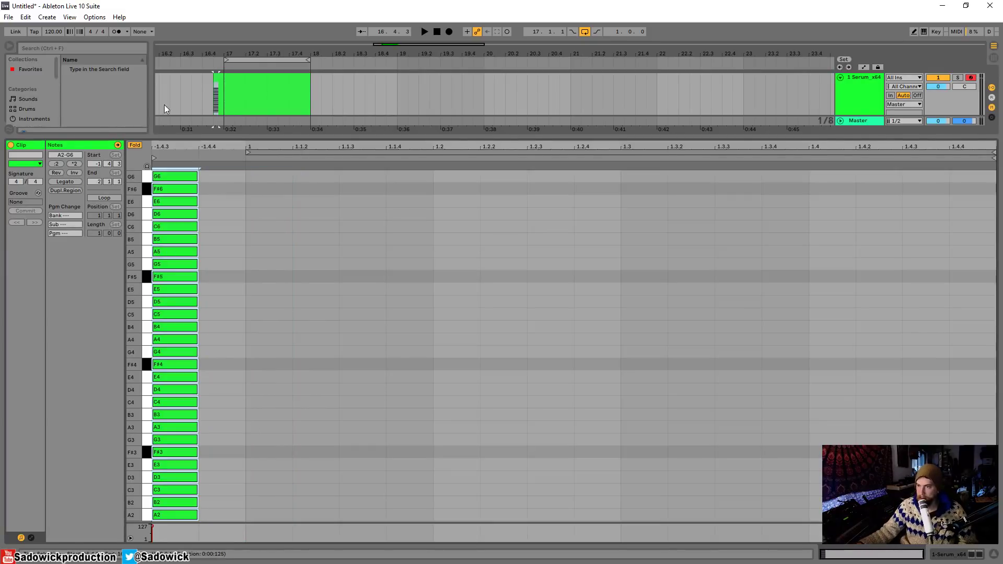
pyautogui.moveTo(219, 80); pyautogui.dragTo(224, 80)
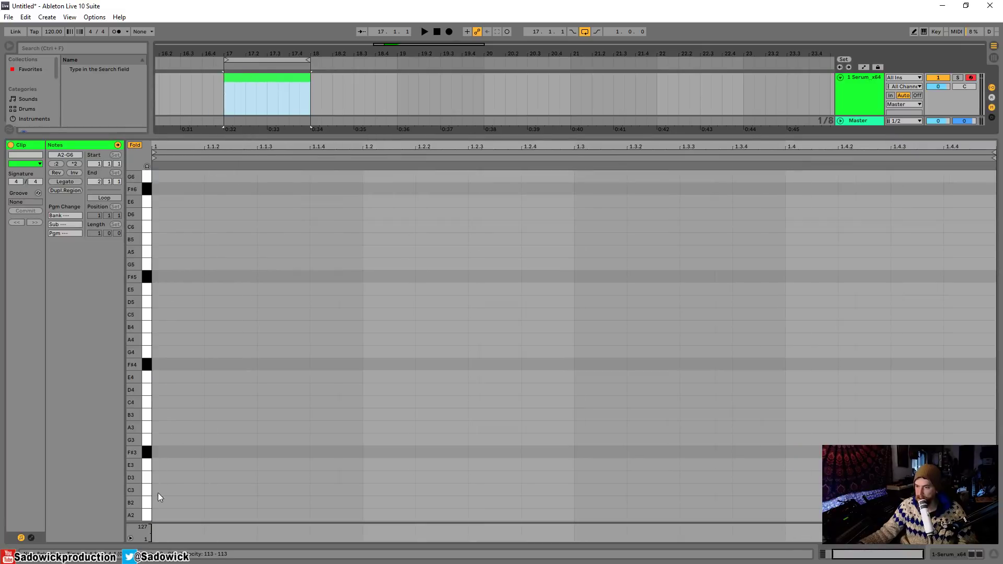
# Draw consecutive 1/16 notes A2, D3, C3 and A2 from the clip's start and play them.
pyautogui.click(182, 365)
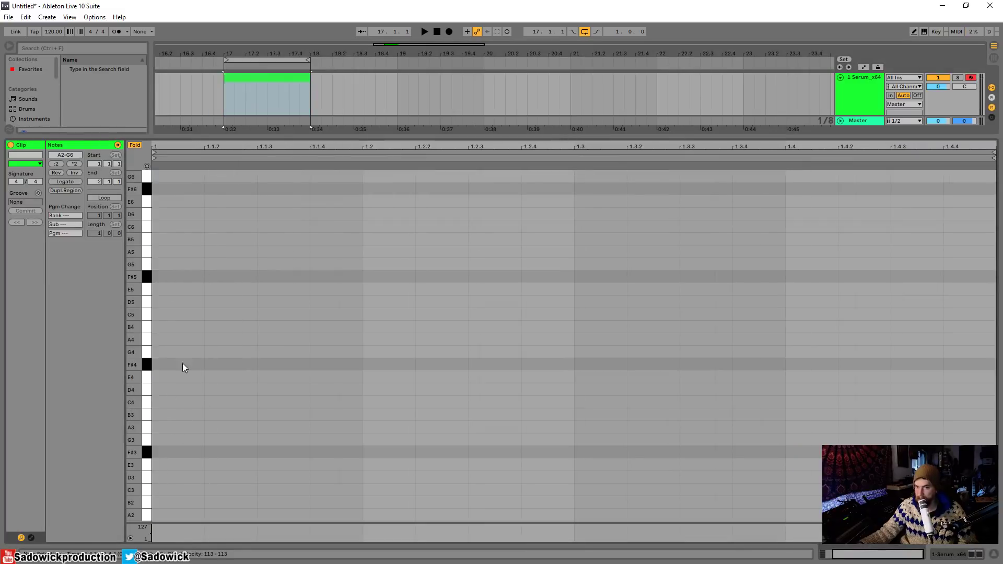
pyautogui.doubleClick(167, 513)
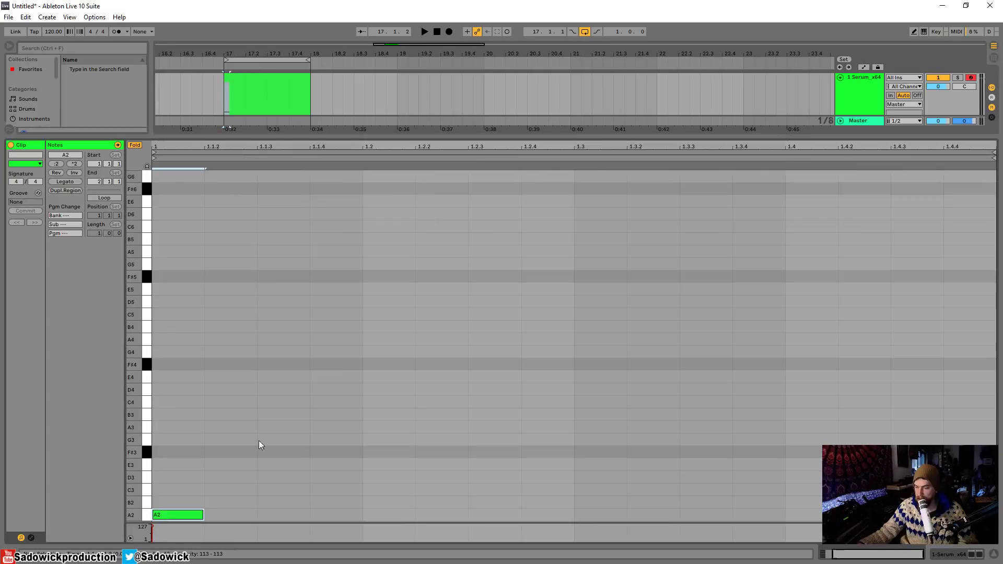
pyautogui.doubleClick(232, 481)
pyautogui.doubleClick(287, 491)
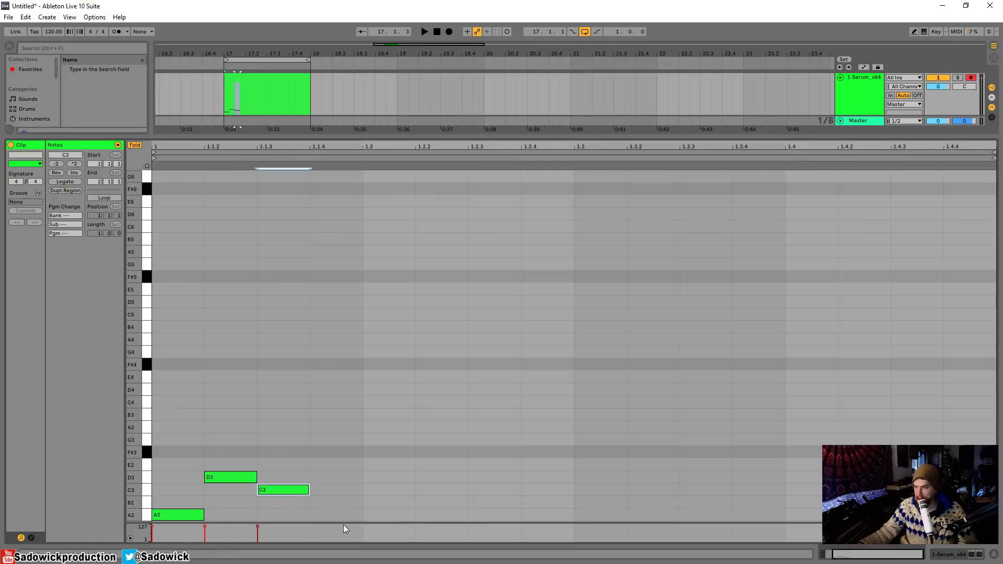
pyautogui.doubleClick(339, 513)
pyautogui.press('space')
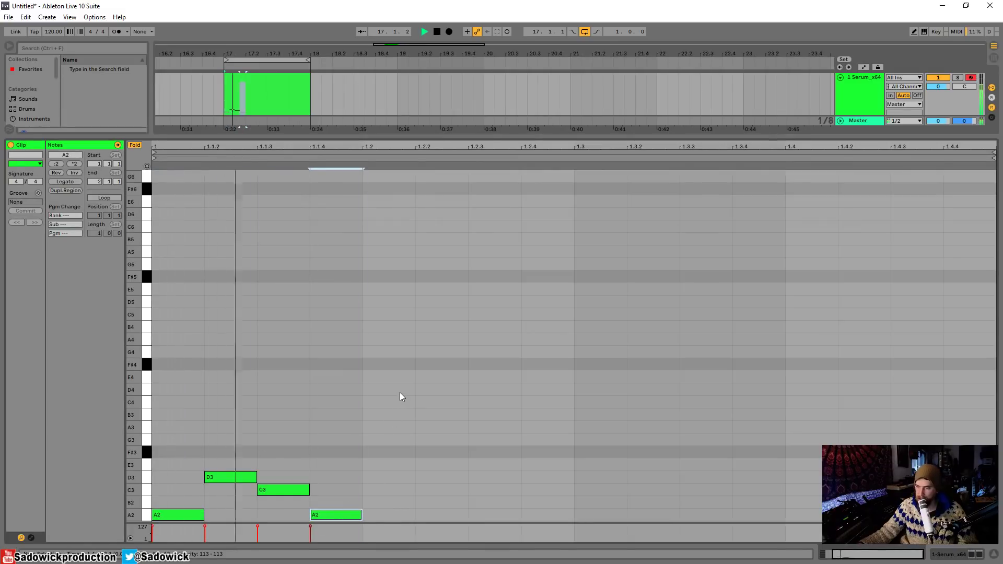
# Add 1/16 notes D3 at 1.2.2, G3 at 1.2.3, C3 at 1.2.4 and B2 at 1.2 to the melody.
pyautogui.doubleClick(427, 477)
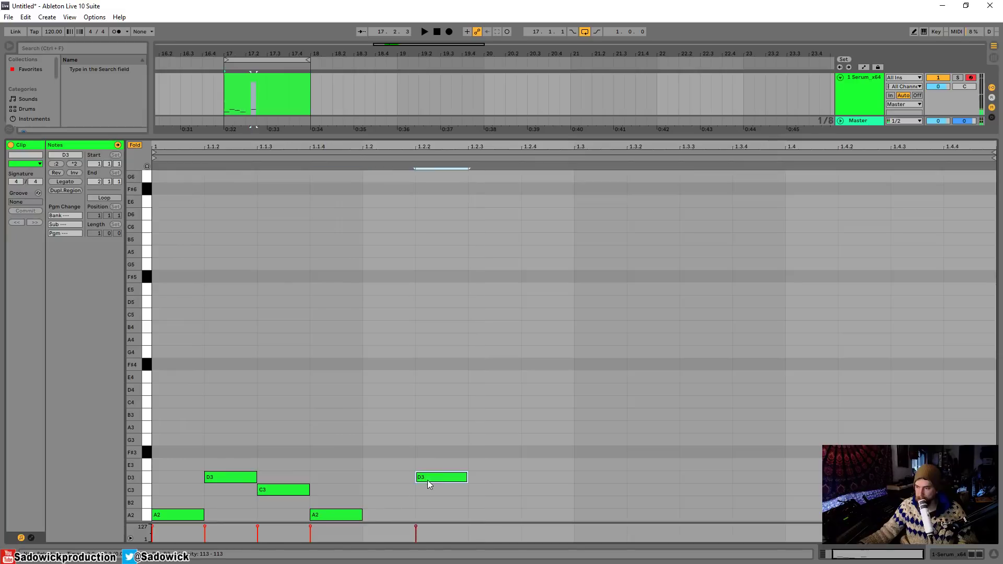
pyautogui.doubleClick(481, 440)
pyautogui.doubleClick(545, 490)
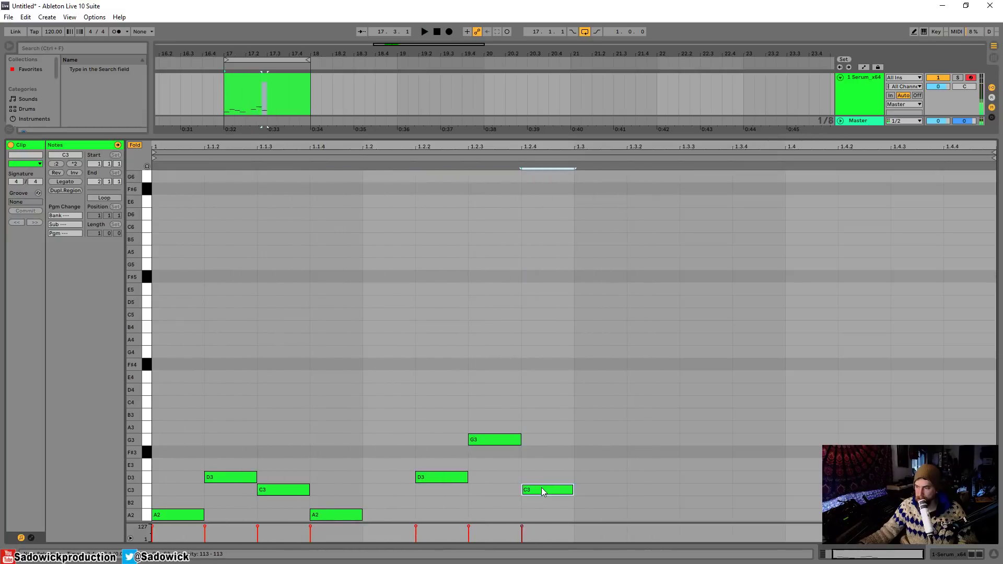
pyautogui.doubleClick(388, 502)
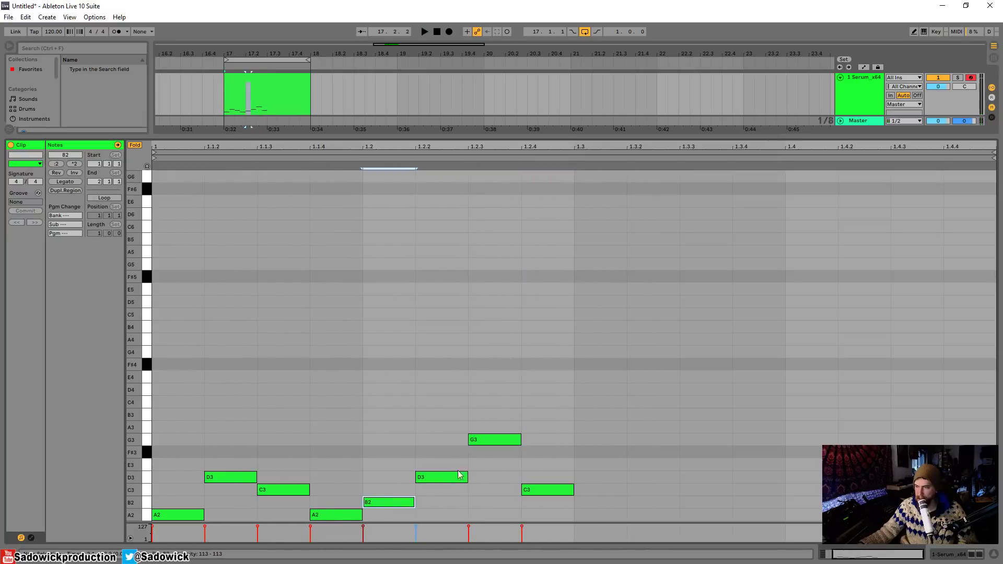
# Add 1/16 notes G3 at 1.3, E3 at 1.3.2, C3 at 1.3.3 and F#3 at 1.3.4, and play the whole melody.
pyautogui.doubleClick(603, 440)
pyautogui.doubleClick(726, 490)
pyautogui.doubleClick(660, 468)
pyautogui.doubleClick(757, 452)
pyautogui.doubleClick(757, 427)
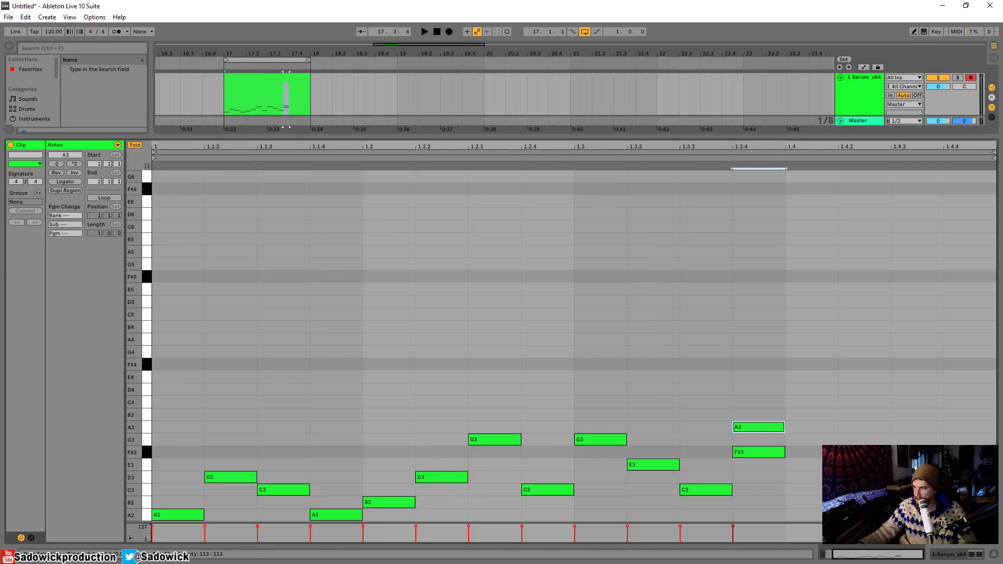
pyautogui.doubleClick(767, 427)
pyautogui.press('space')
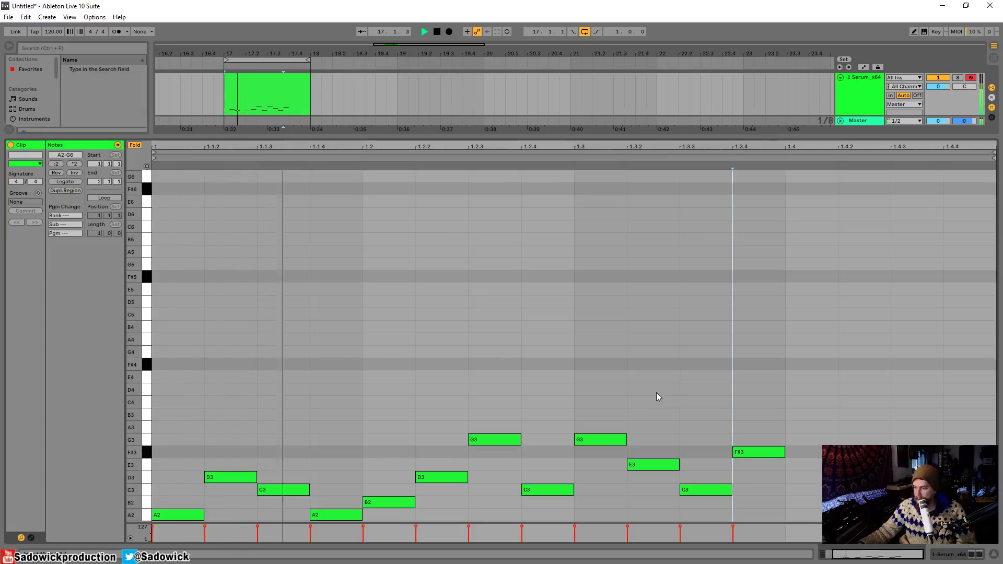
pyautogui.press('space')
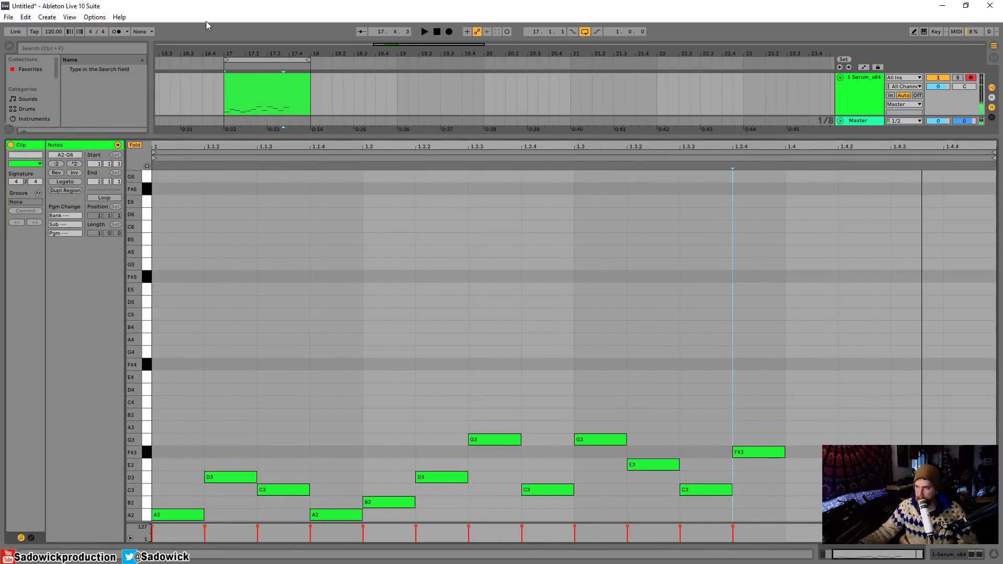
# Shrink the note editor and heighten the Serum track to view the melody clip enlarged in the arrangement.
pyautogui.moveTo(315, 137); pyautogui.dragTo(327, 339)
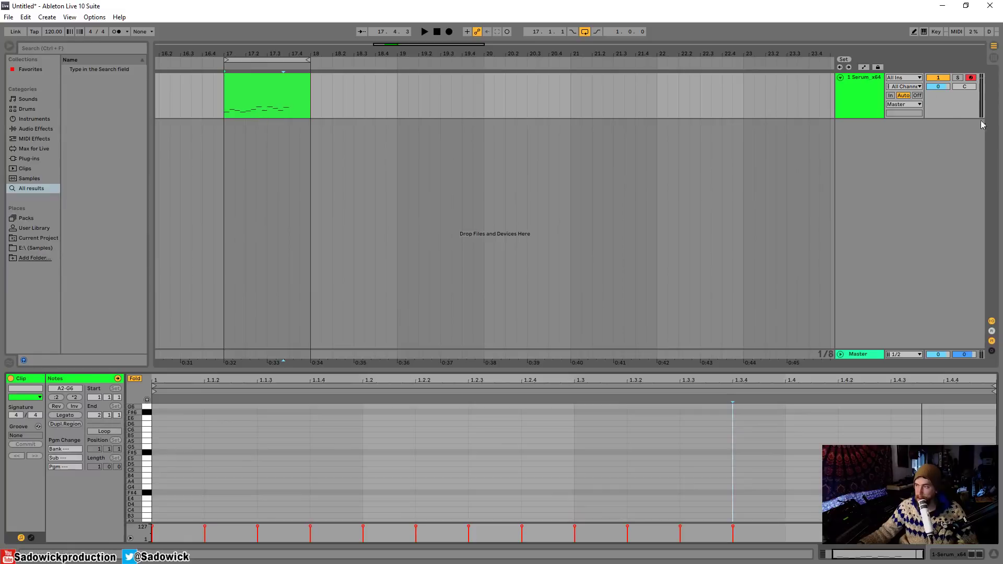
pyautogui.moveTo(929, 119); pyautogui.dragTo(930, 198)
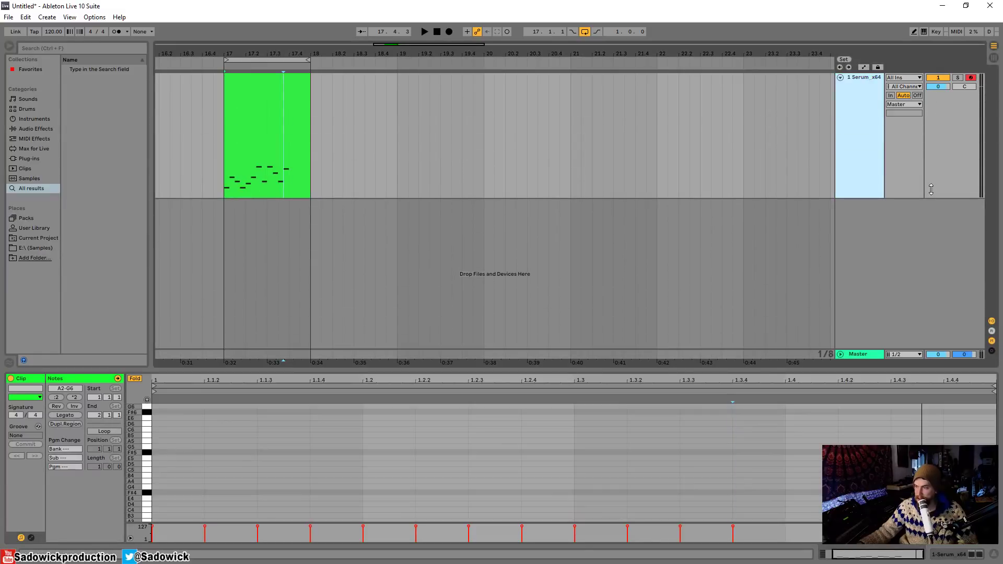
pyautogui.moveTo(423, 371); pyautogui.dragTo(421, 142)
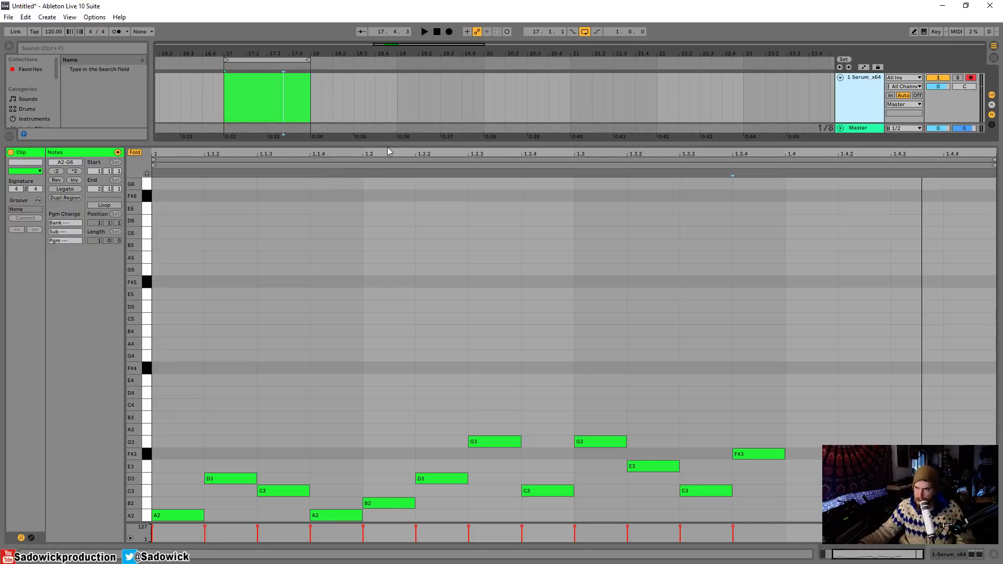
pyautogui.moveTo(391, 145); pyautogui.dragTo(340, 466)
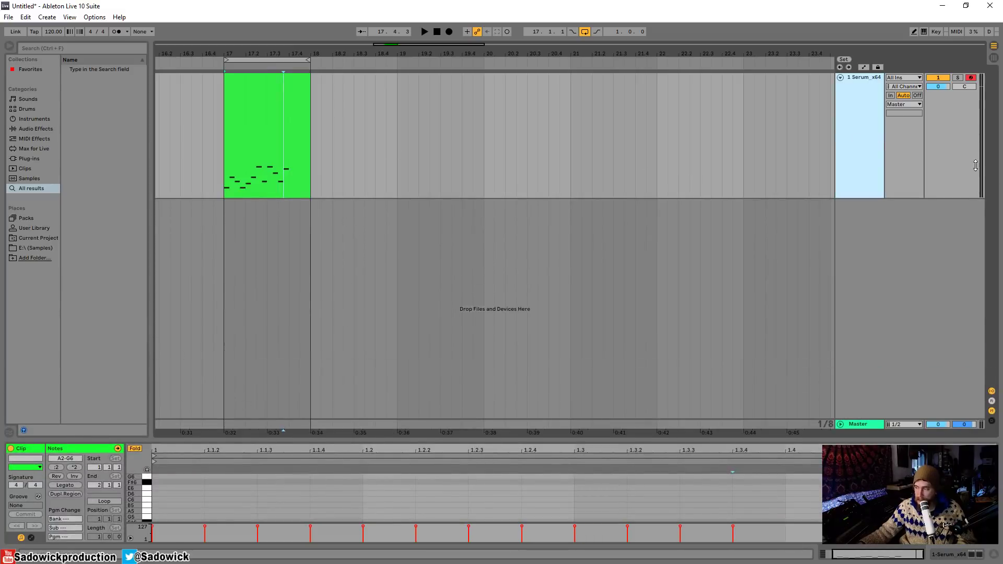
# Reduce the Serum track's height in the arrangement and enlarge the note editor to show all the melody notes.
pyautogui.moveTo(974, 165); pyautogui.dragTo(960, 163)
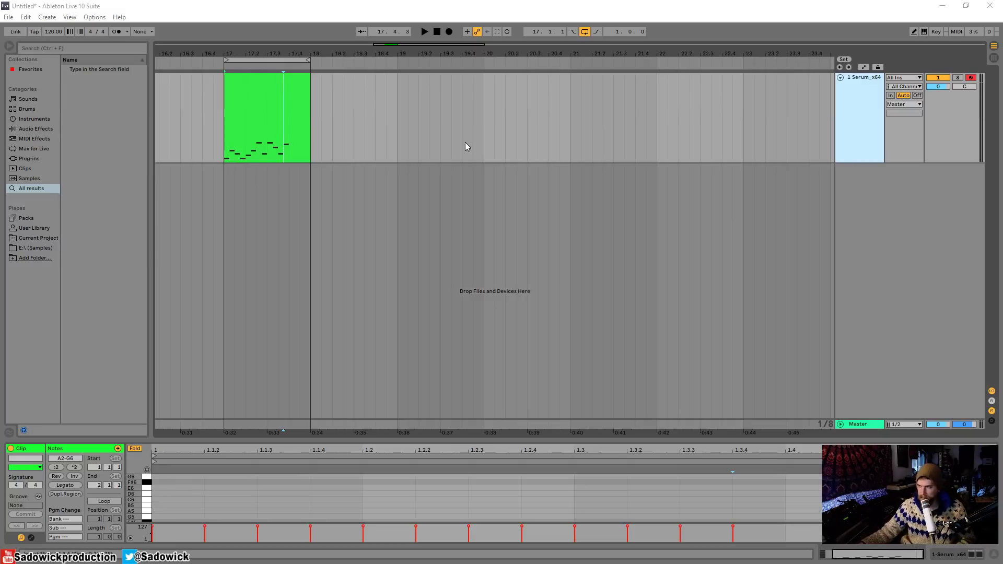
pyautogui.moveTo(956, 162); pyautogui.dragTo(957, 127)
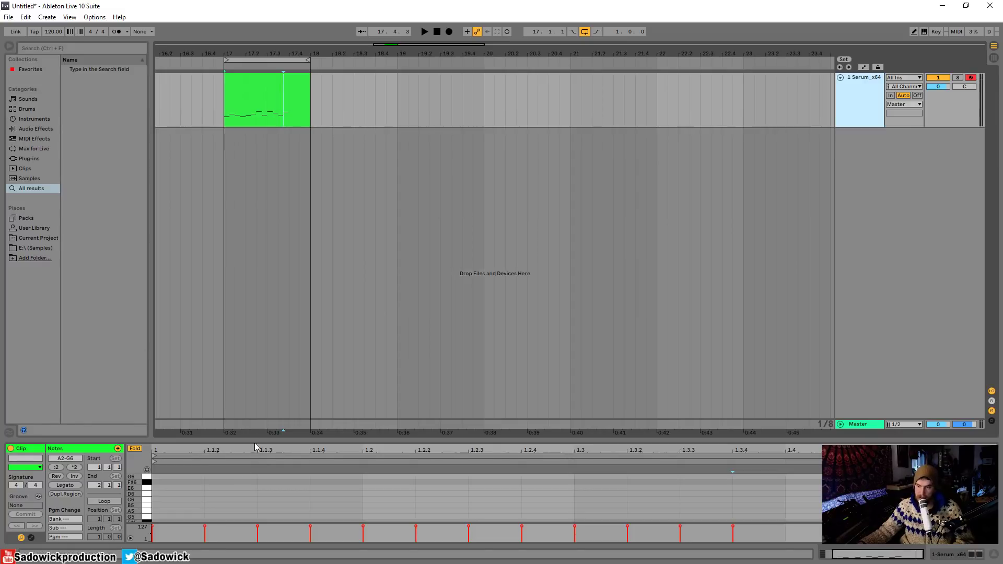
pyautogui.moveTo(257, 442); pyautogui.dragTo(246, 180)
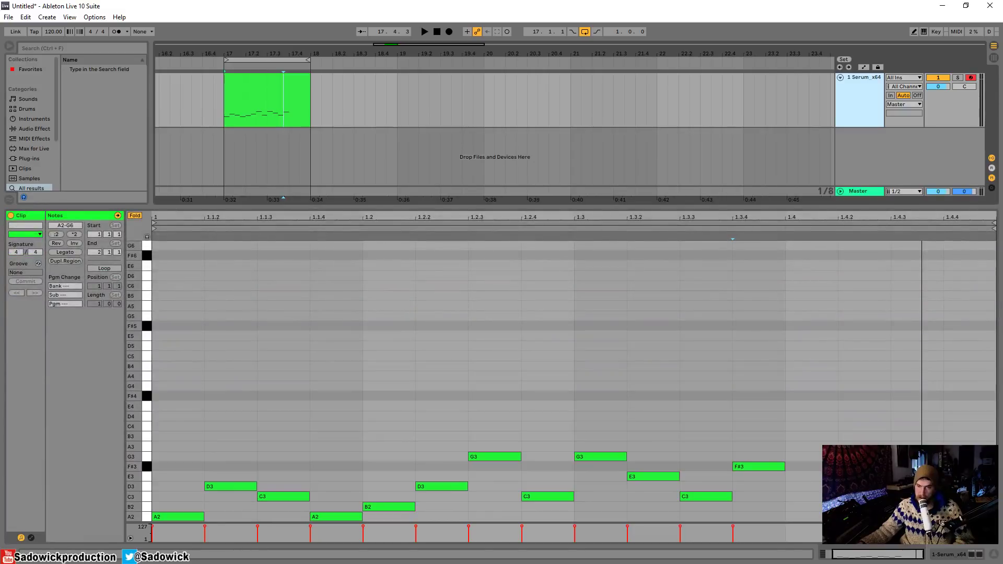